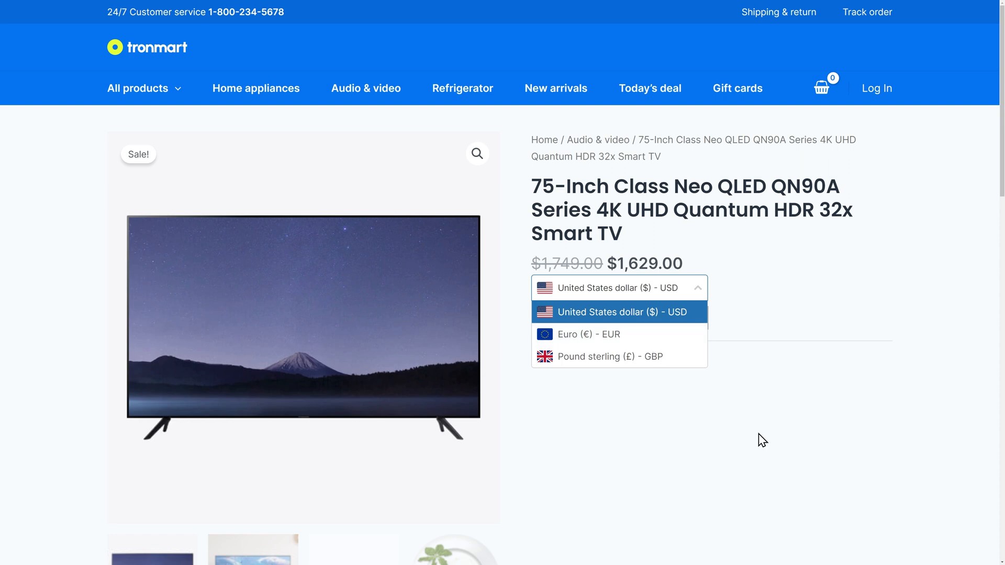
# - Switch the TV product's displayed currency to Euro, and switch it to Pound sterling
pyautogui.click(632, 340)
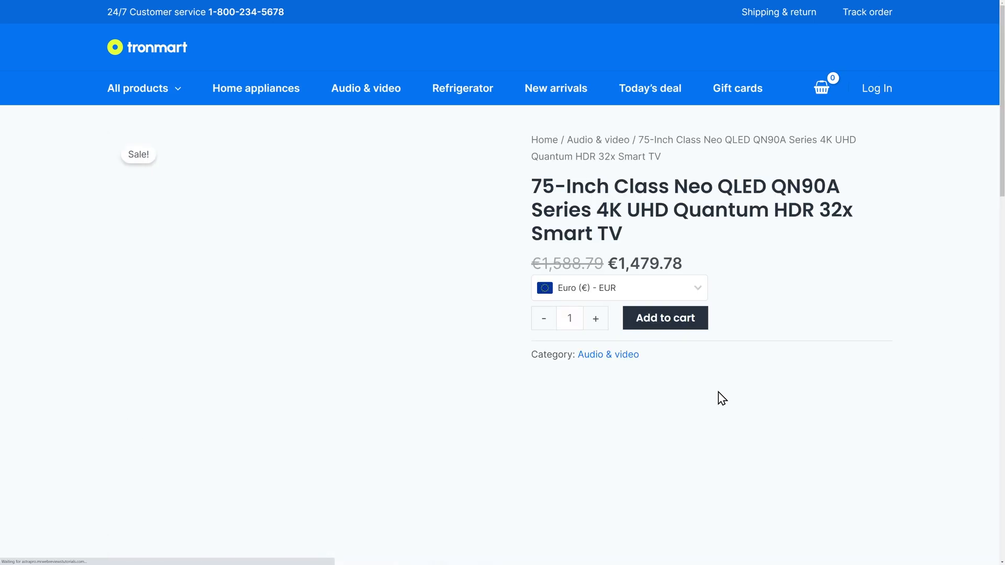
pyautogui.click(675, 289)
pyautogui.click(670, 359)
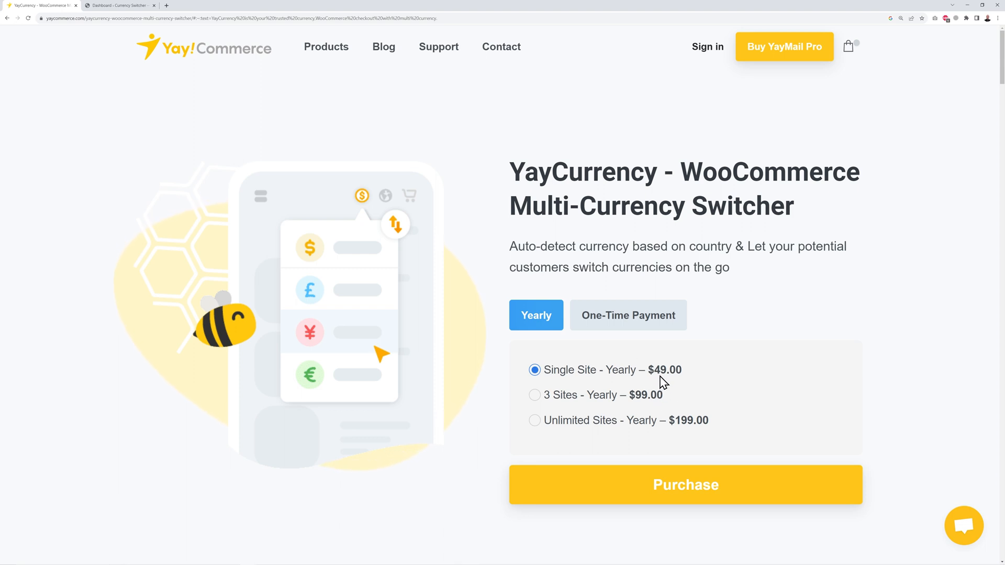
# - Compare YayCurrency's one-time payment prices with its yearly plans, highlighting the Single Site lifetime price
pyautogui.click(627, 319)
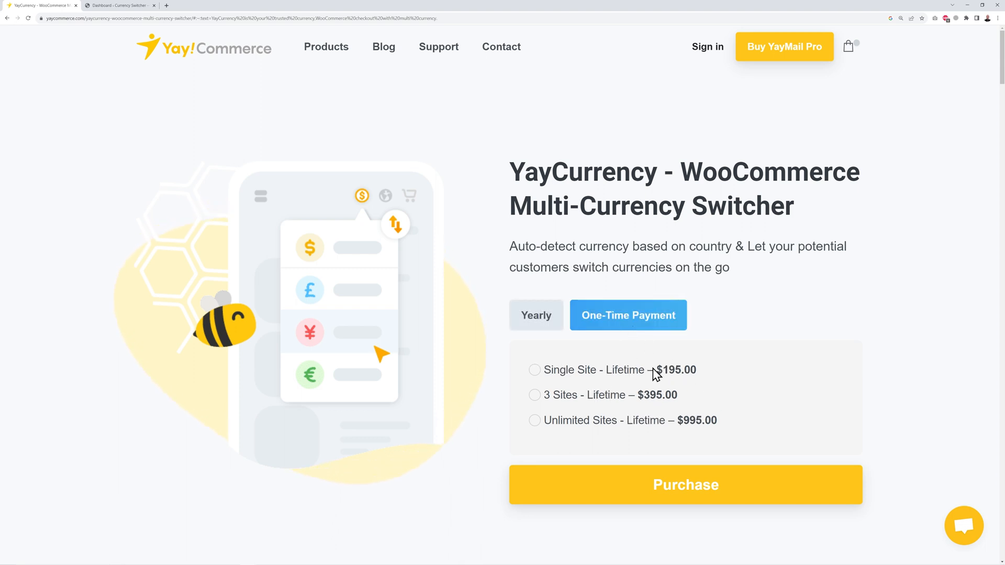
pyautogui.moveTo(669, 375); pyautogui.dragTo(696, 376)
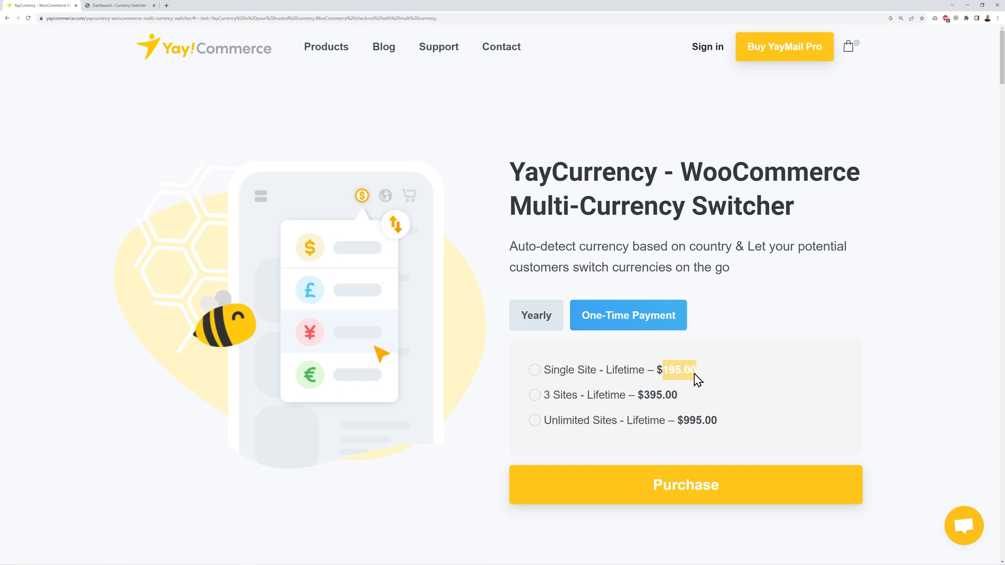
pyautogui.click(710, 382)
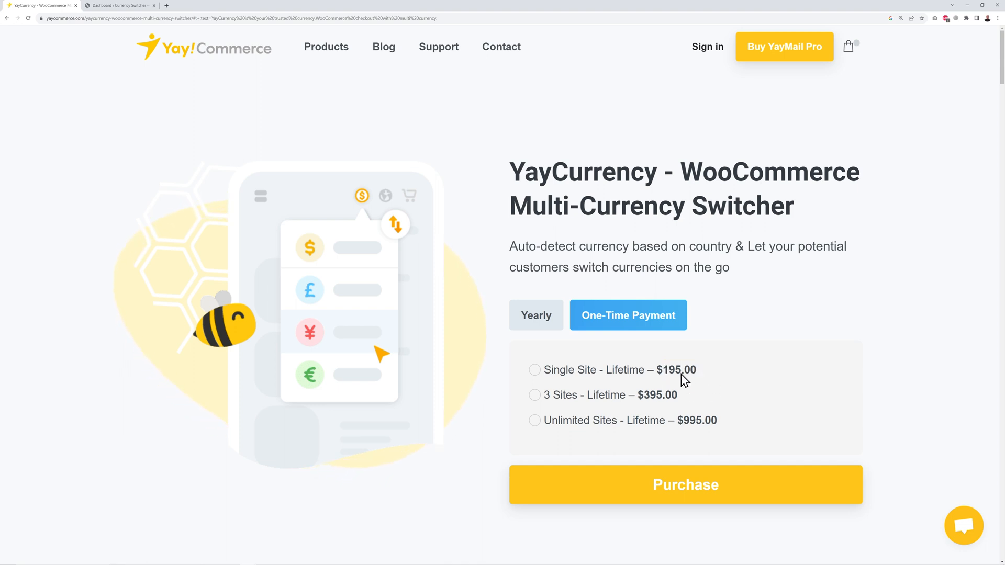
pyautogui.click(535, 331)
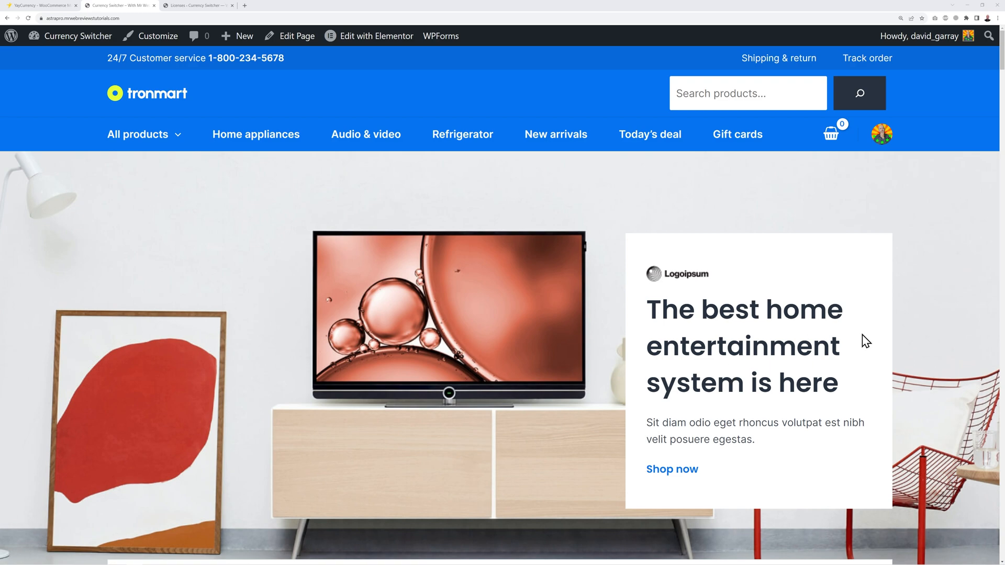
# - Open the Audio & Video category from the store homepage and view the 75-Inch Class Neo QLED TV product
pyautogui.scroll(-4, 827, 384)
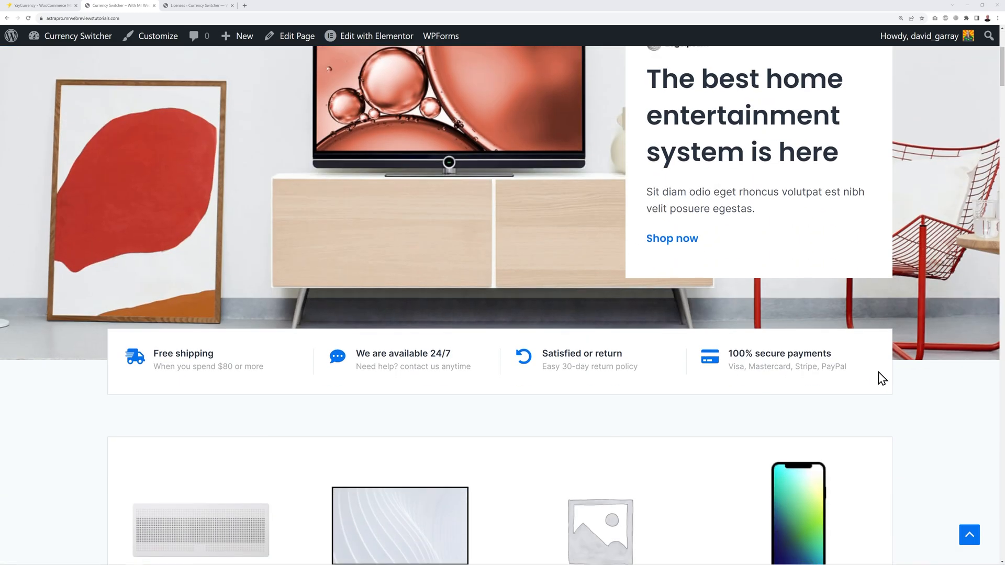
pyautogui.scroll(-6, 882, 378)
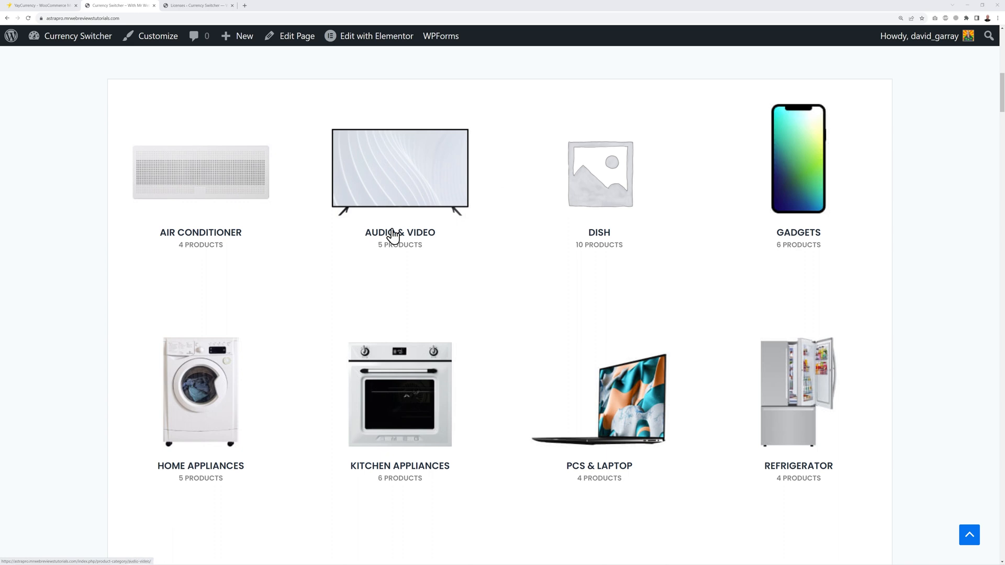
pyautogui.click(390, 205)
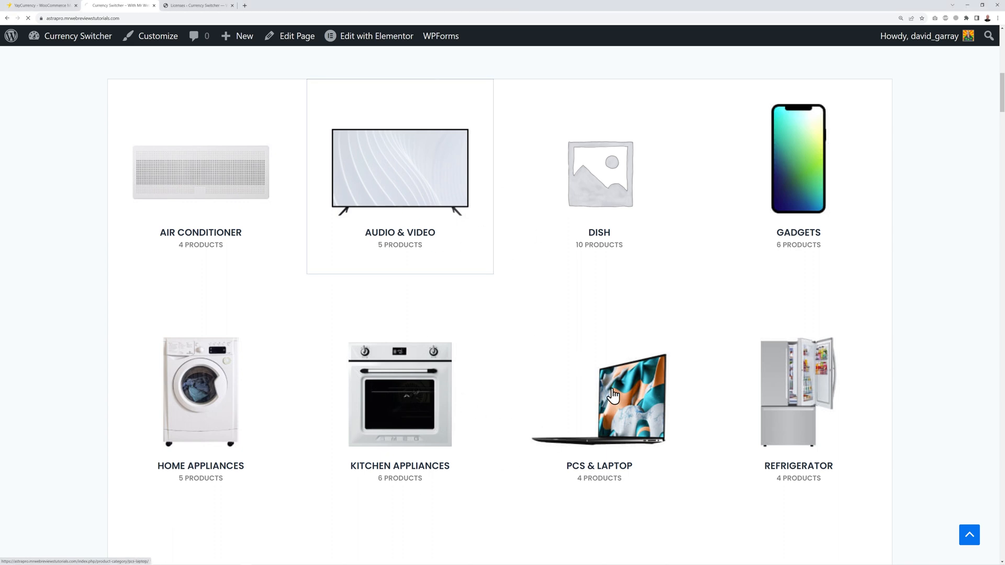
pyautogui.scroll(-1, 510, 393)
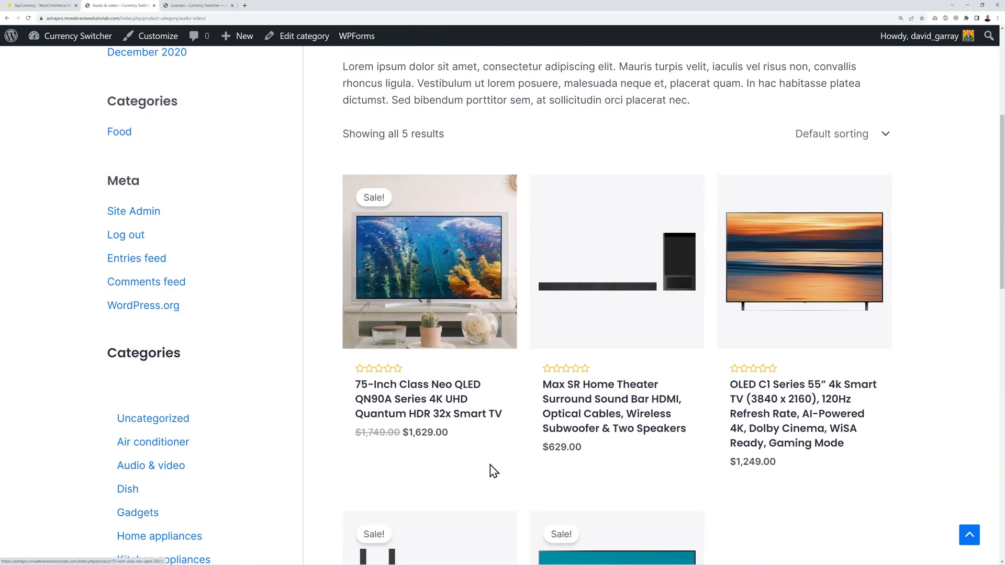
pyautogui.click(415, 405)
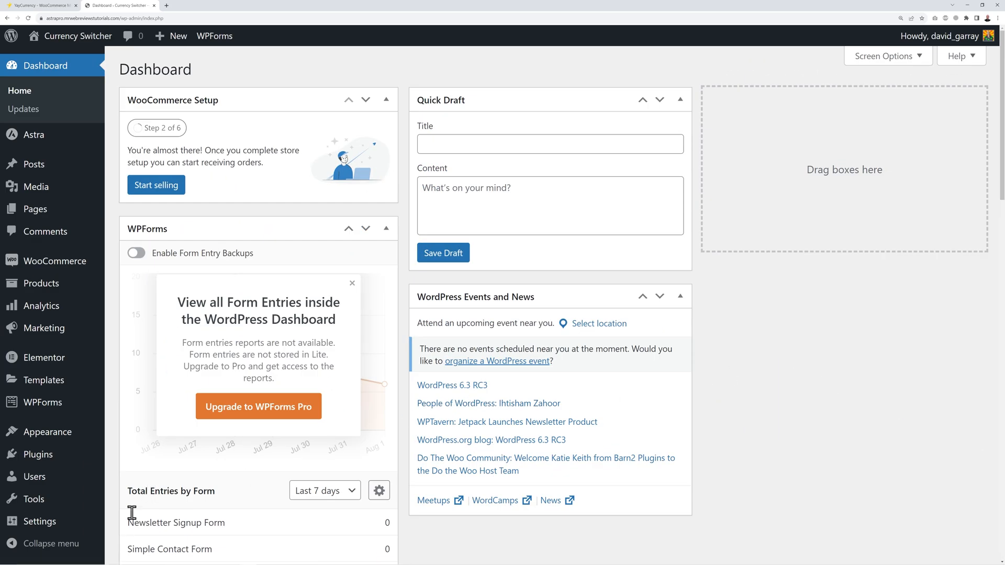
# - Install the plugin from the uploaded file yaycurrency-pro-2.2.zip and activate it
pyautogui.moveTo(52, 458)
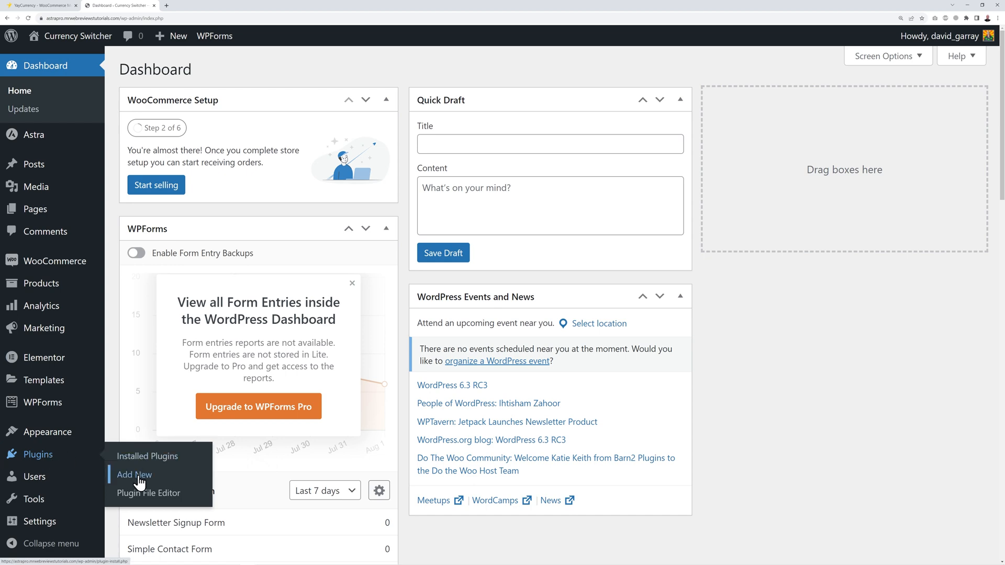
pyautogui.click(139, 474)
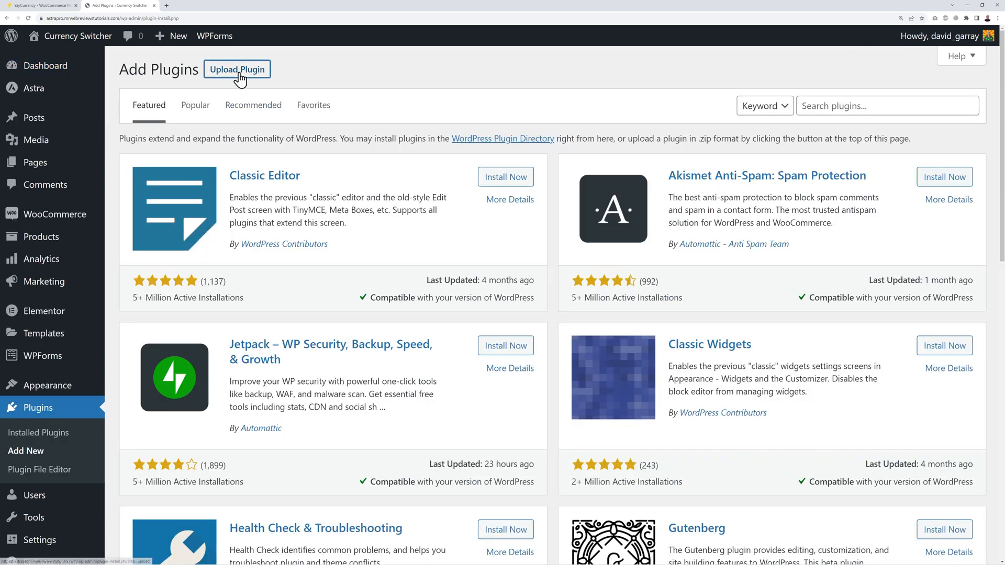
pyautogui.click(215, 73)
pyautogui.click(465, 191)
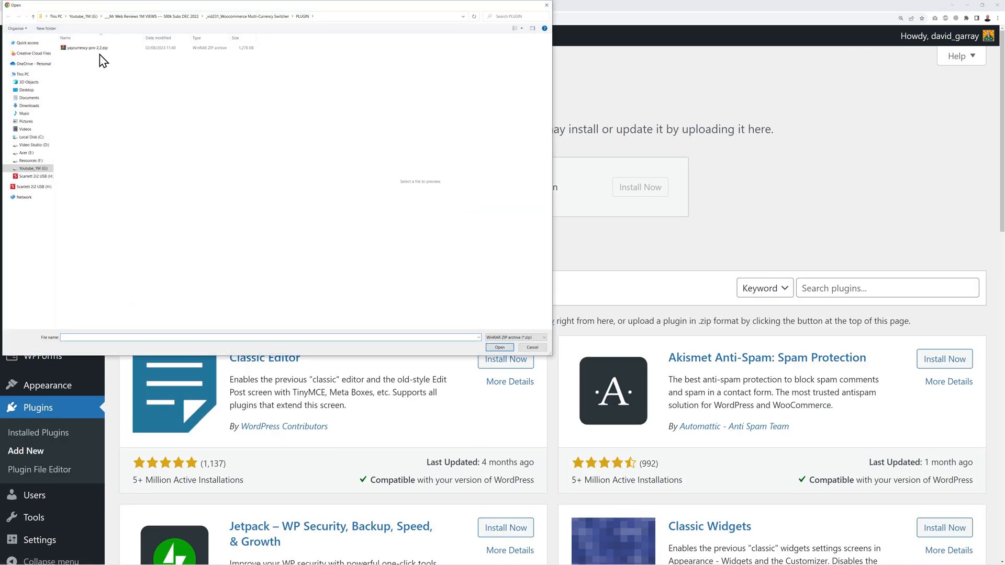
pyautogui.click(84, 48)
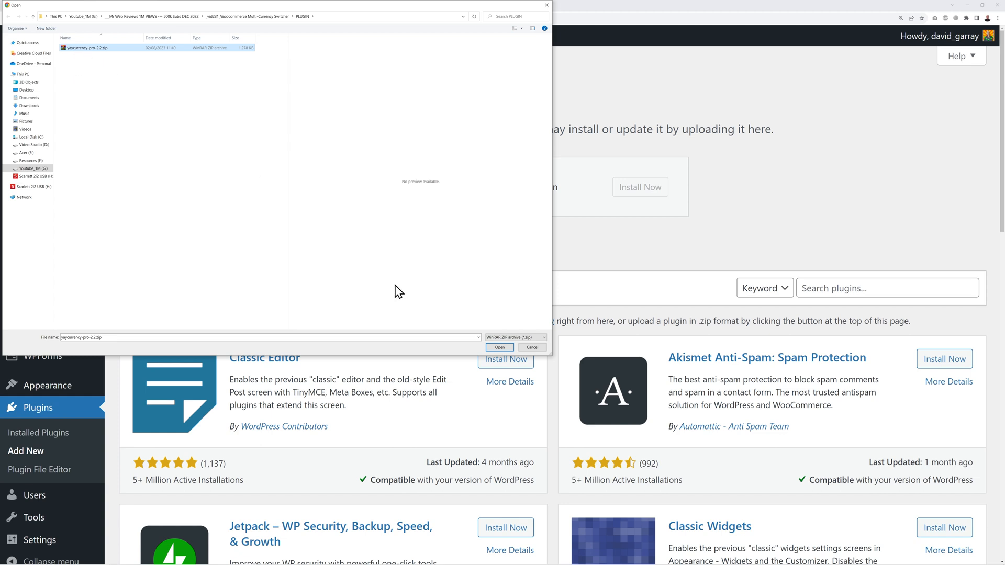
pyautogui.click(500, 350)
pyautogui.click(631, 195)
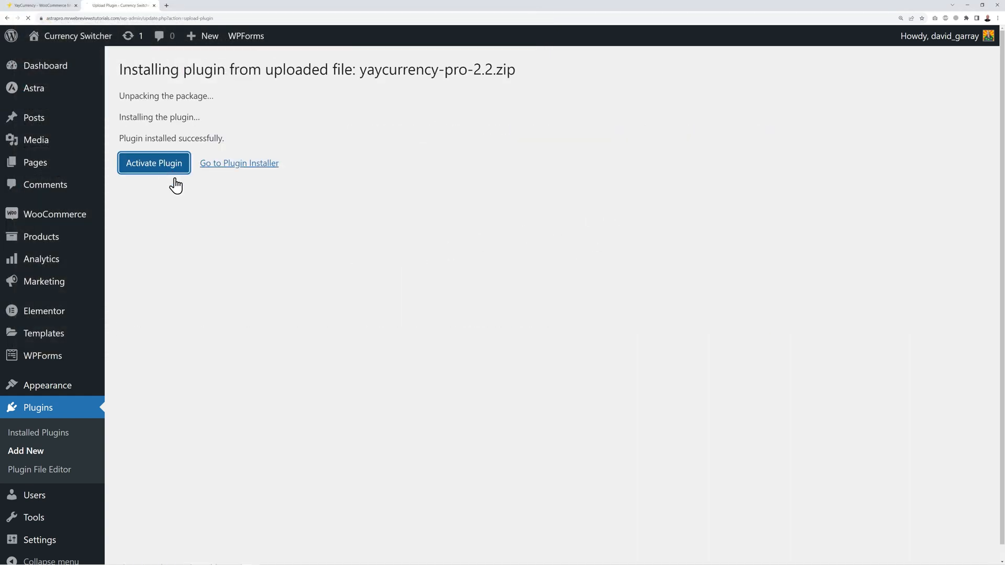
pyautogui.click(169, 173)
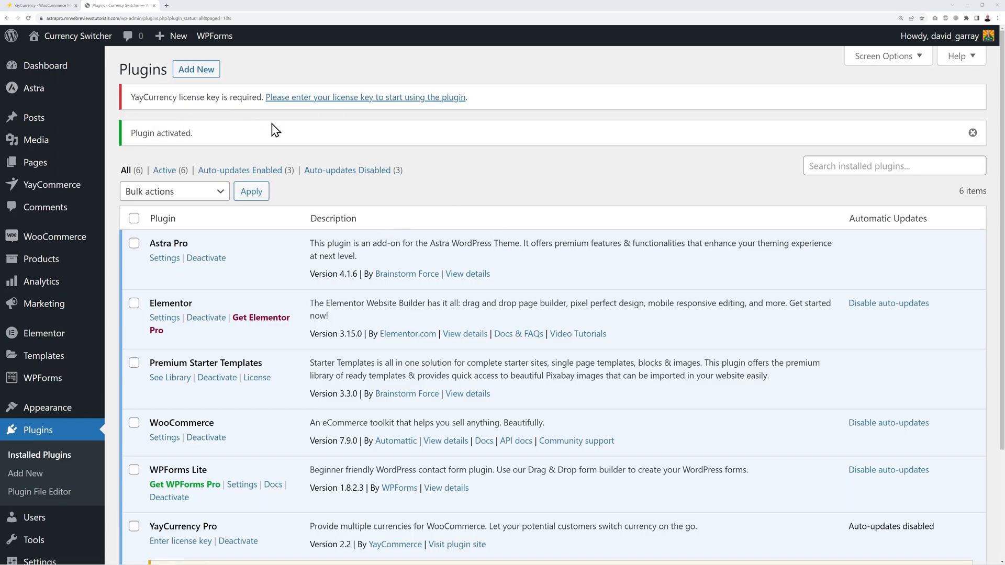
# - Enter the YayCurrency Pro license key and activate the license
pyautogui.click(346, 102)
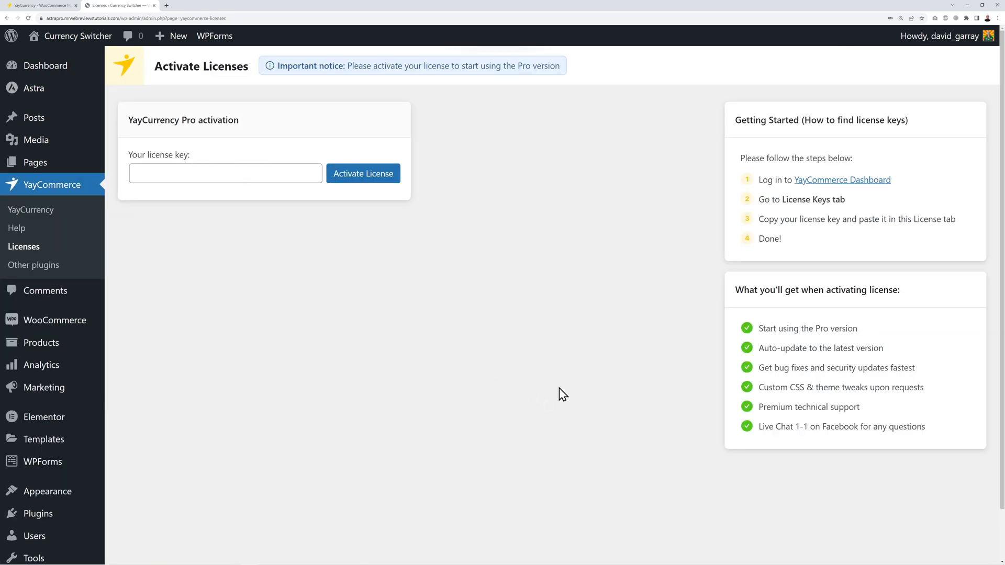
pyautogui.click(194, 172)
pyautogui.hotkey('ctrl', 'v')
pyautogui.click(352, 178)
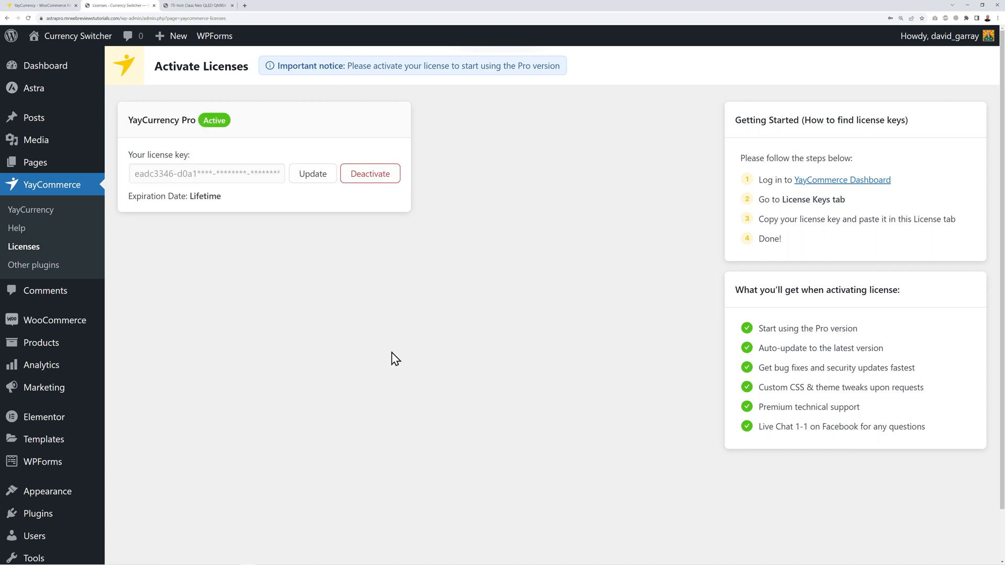
# - Reload the 75-inch TV product page and check which currencies its currency switcher offers
pyautogui.click(204, 6)
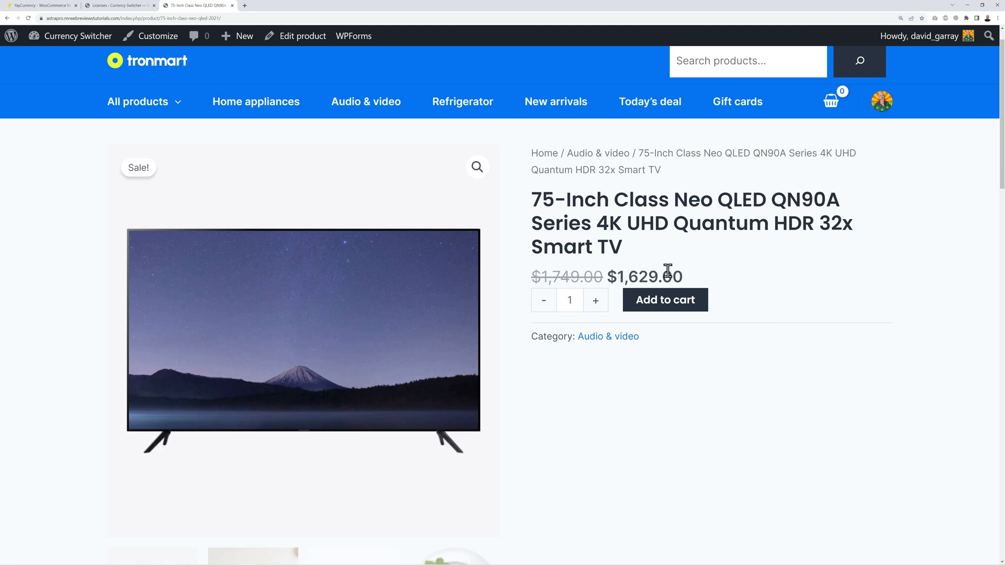
pyautogui.click(29, 19)
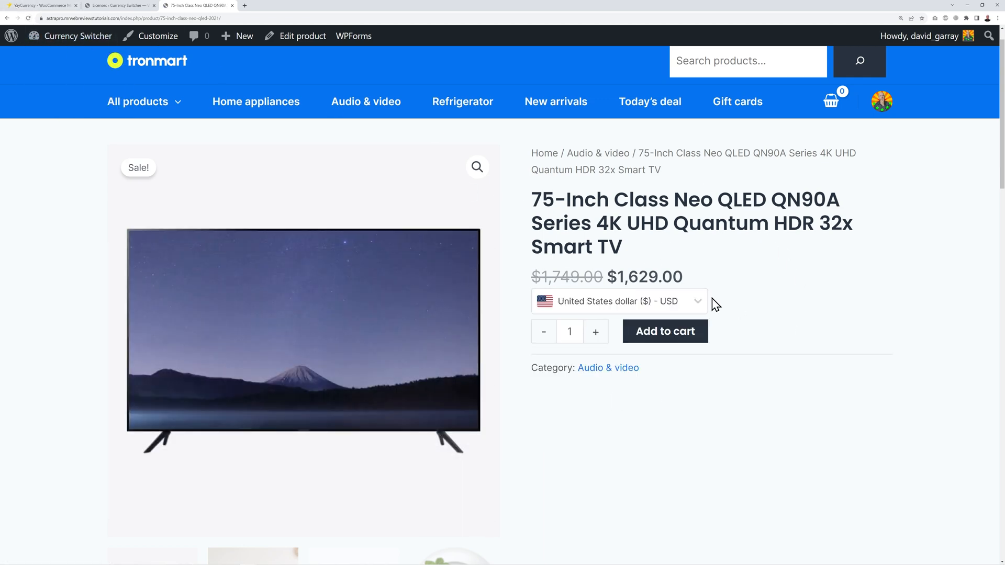
pyautogui.click(698, 304)
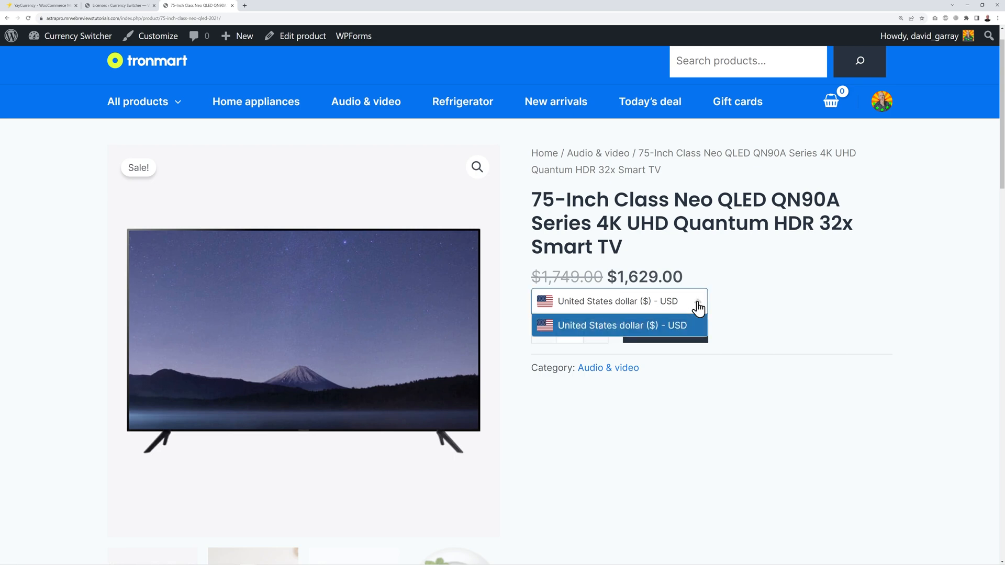
pyautogui.click(745, 311)
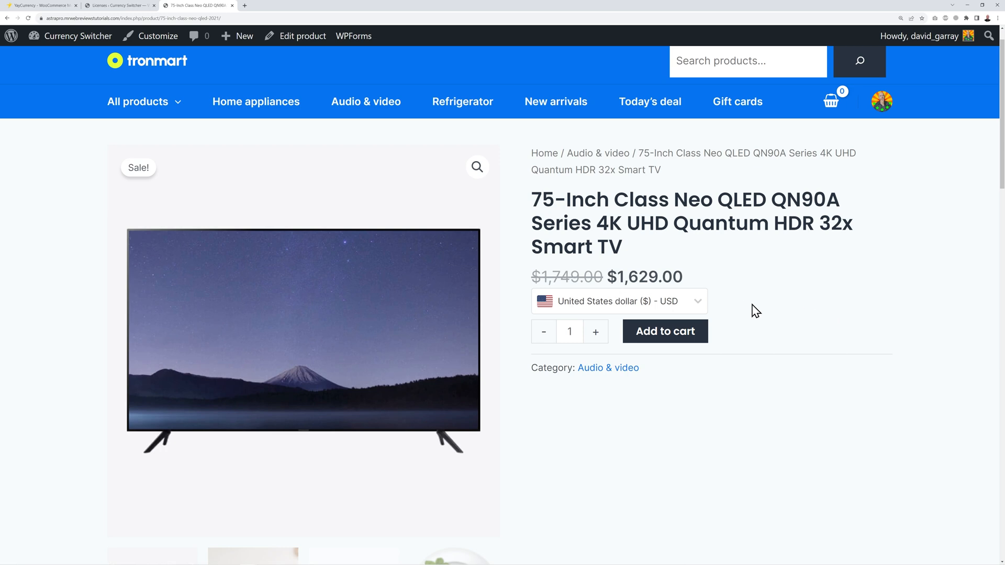
# - Add Euro (EUR) and Pound sterling (GBP) to the store currencies in the YayCurrency settings
pyautogui.click(103, 5)
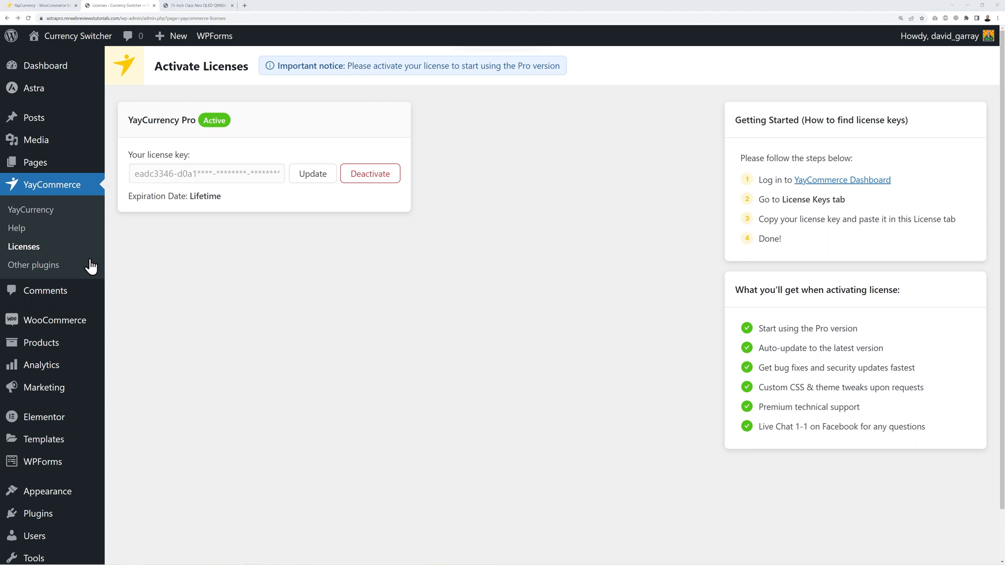
pyautogui.click(31, 216)
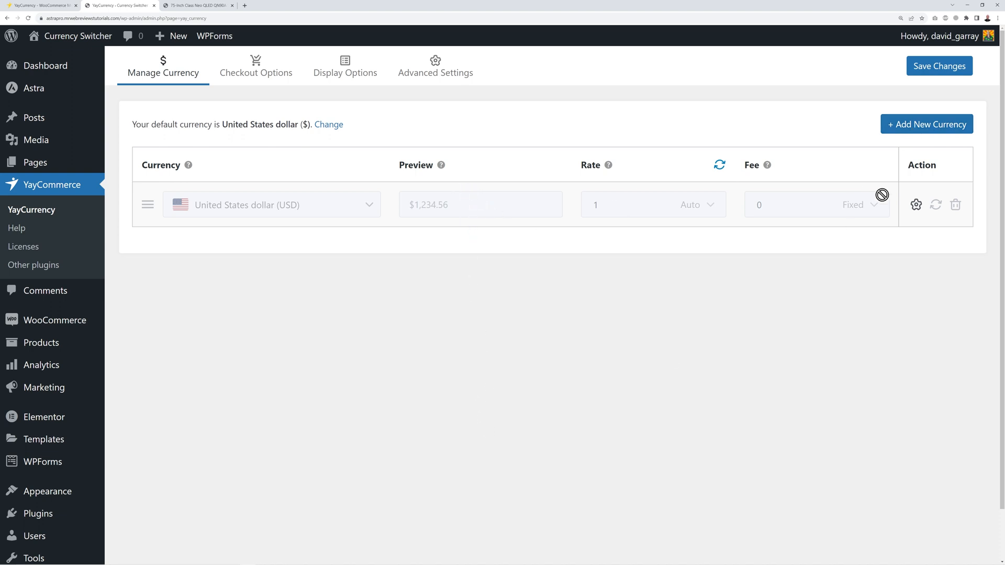
pyautogui.click(916, 126)
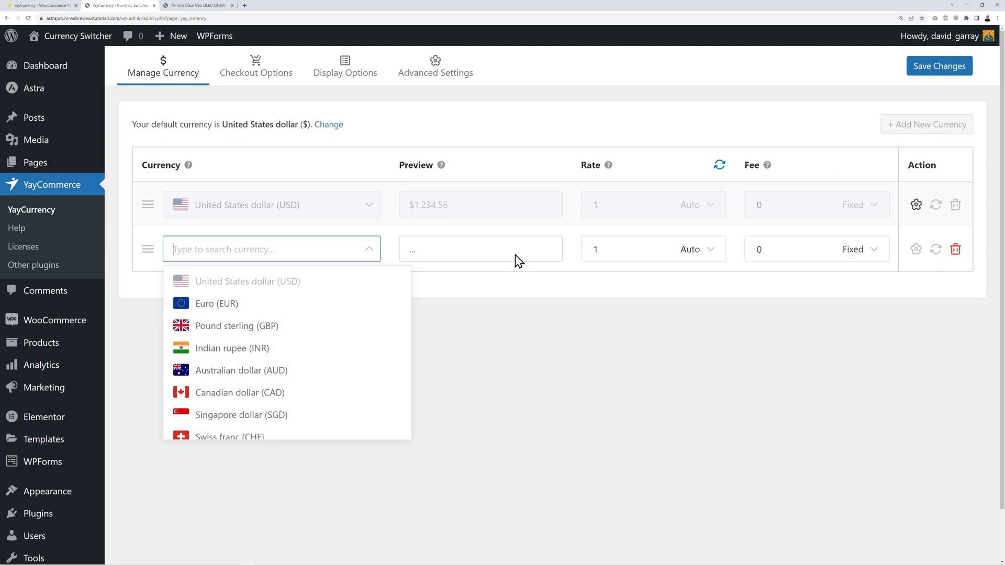
pyautogui.click(216, 305)
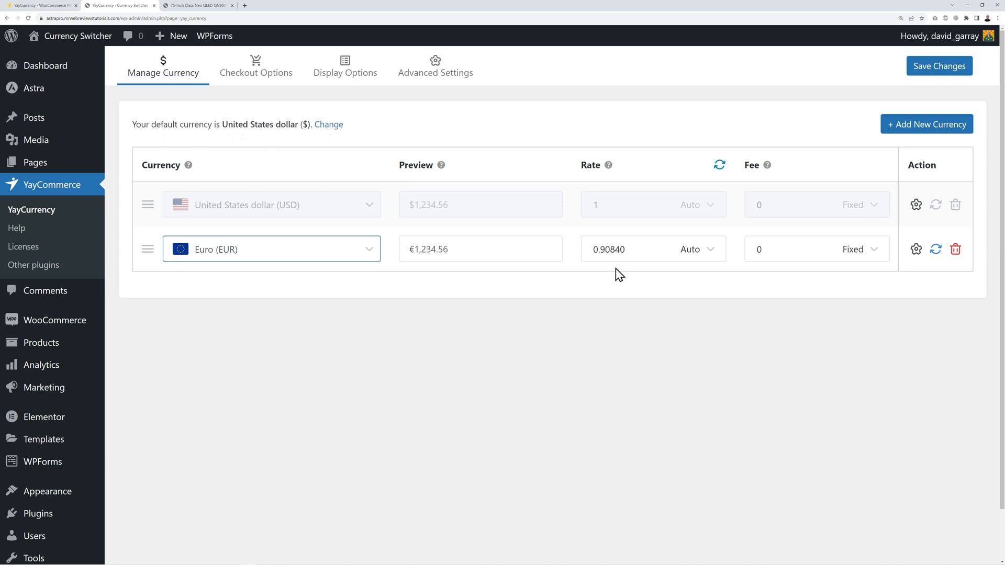
pyautogui.click(928, 126)
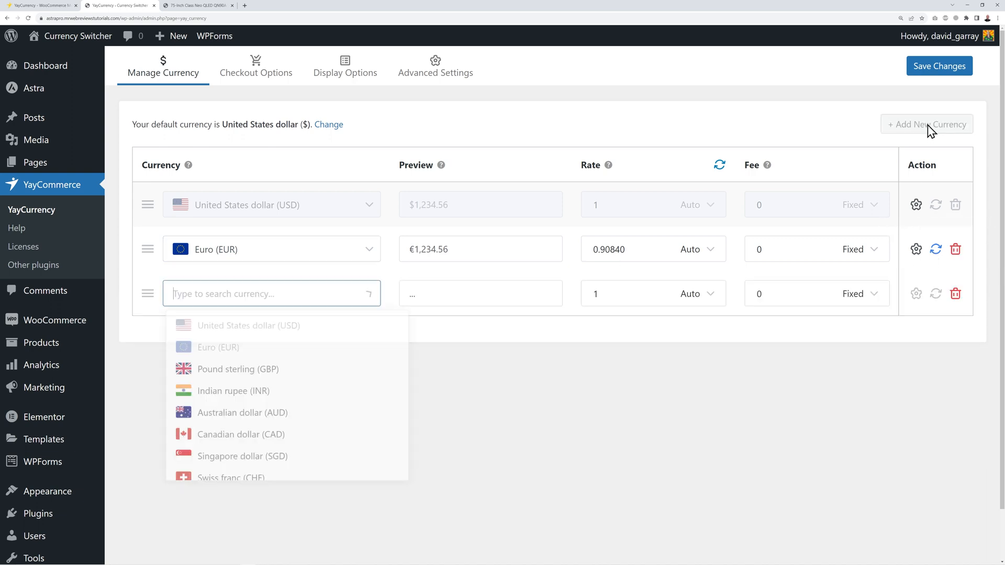
pyautogui.click(240, 372)
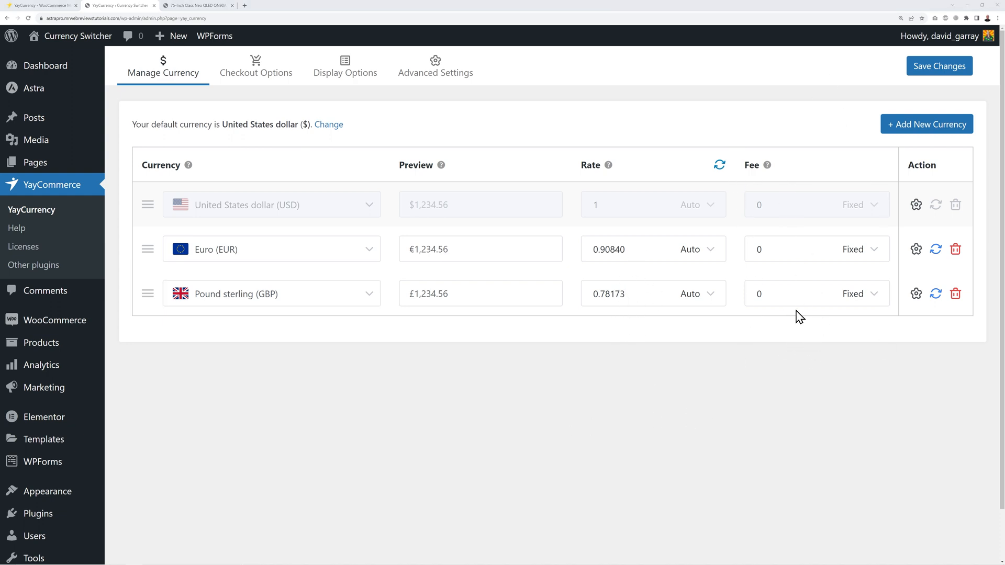
# - Set the conversion fee for both Euro and Pound sterling to 1.2 percent
pyautogui.moveTo(768, 169)
pyautogui.click(876, 258)
pyautogui.click(874, 284)
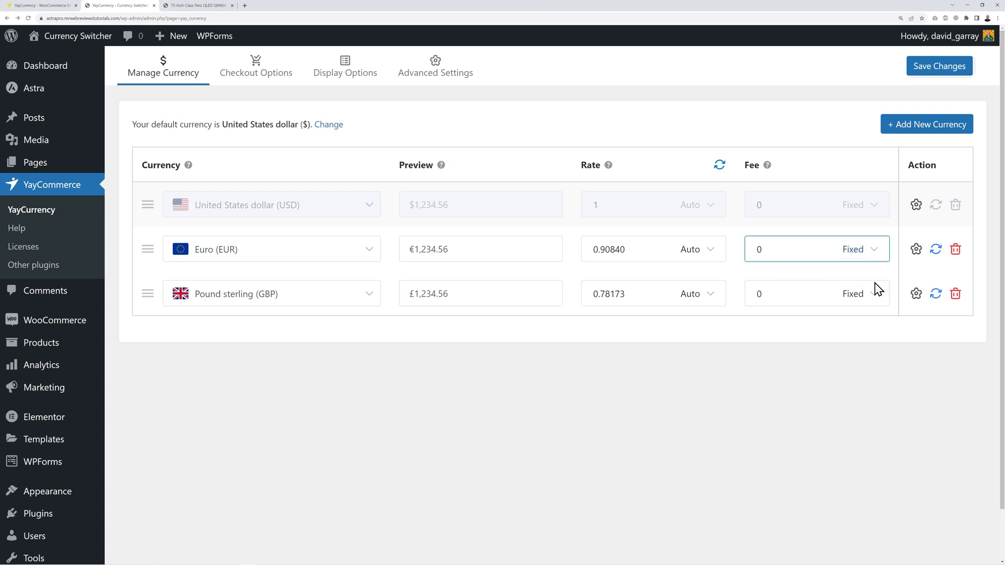
pyautogui.click(763, 254)
pyautogui.press('BackSpace')
pyautogui.click(876, 294)
pyautogui.click(866, 330)
pyautogui.click(782, 384)
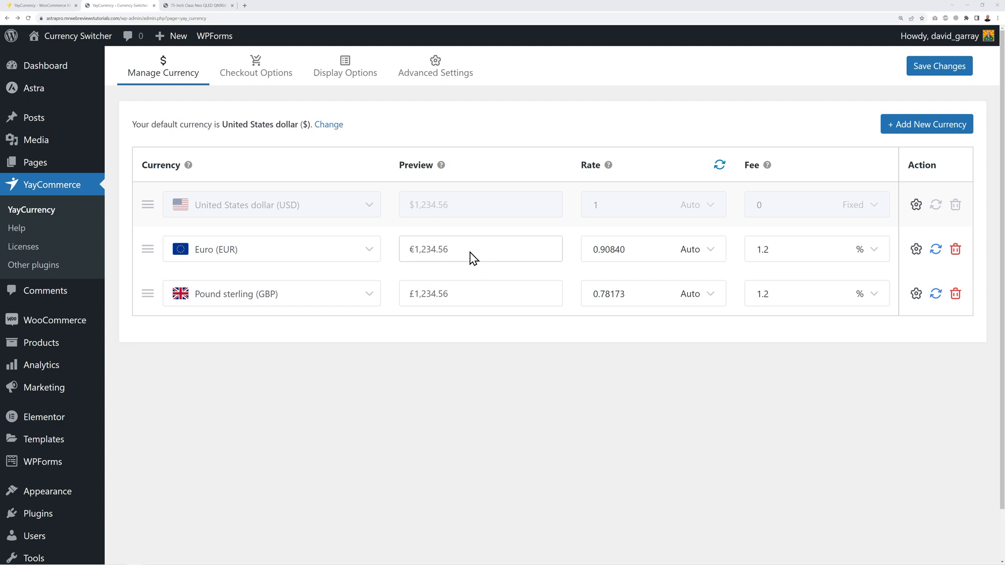
# - Format Euro prices with symbol position Right, a period as thousand separator and a comma as decimal separator
pyautogui.click(917, 251)
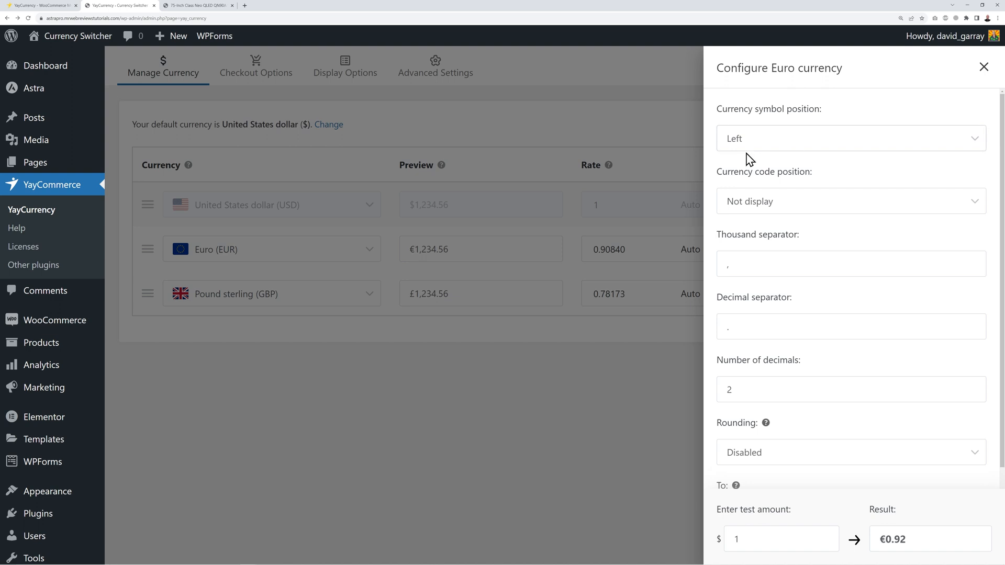
pyautogui.click(783, 145)
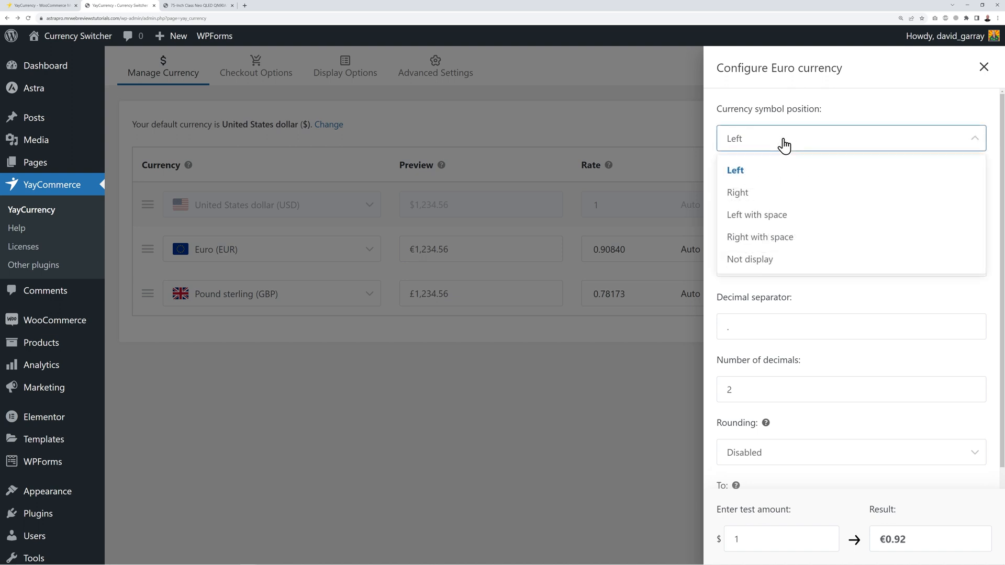
pyautogui.click(766, 193)
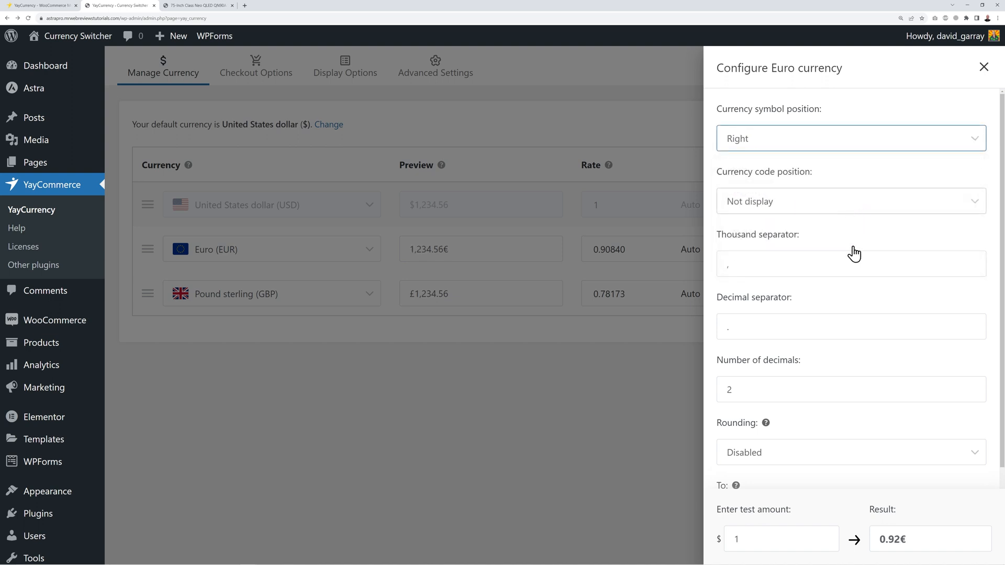
pyautogui.click(725, 267)
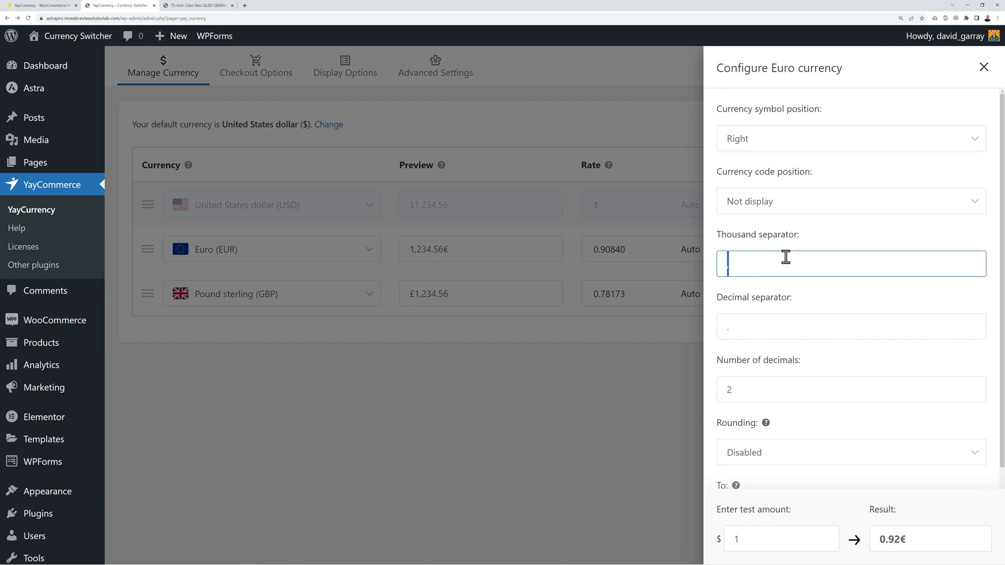
pyautogui.doubleClick(755, 327)
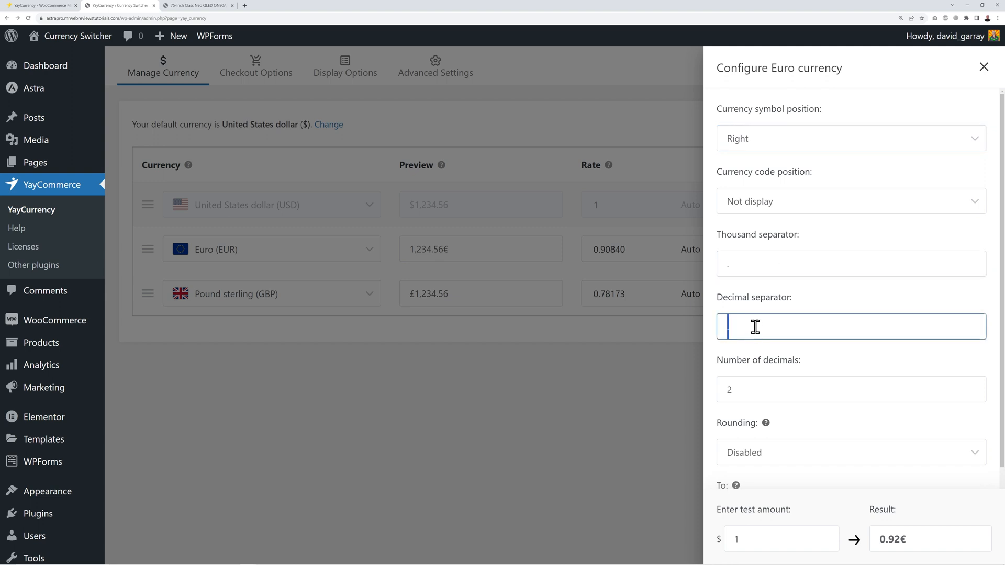
pyautogui.write(',')
pyautogui.scroll(-3, 792, 352)
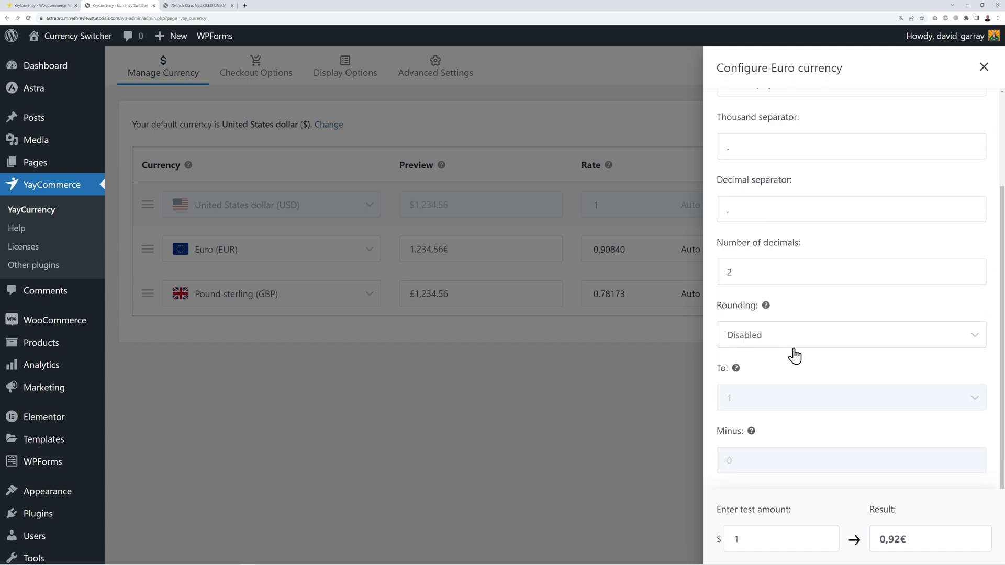
pyautogui.scroll(3, 842, 390)
pyautogui.click(983, 67)
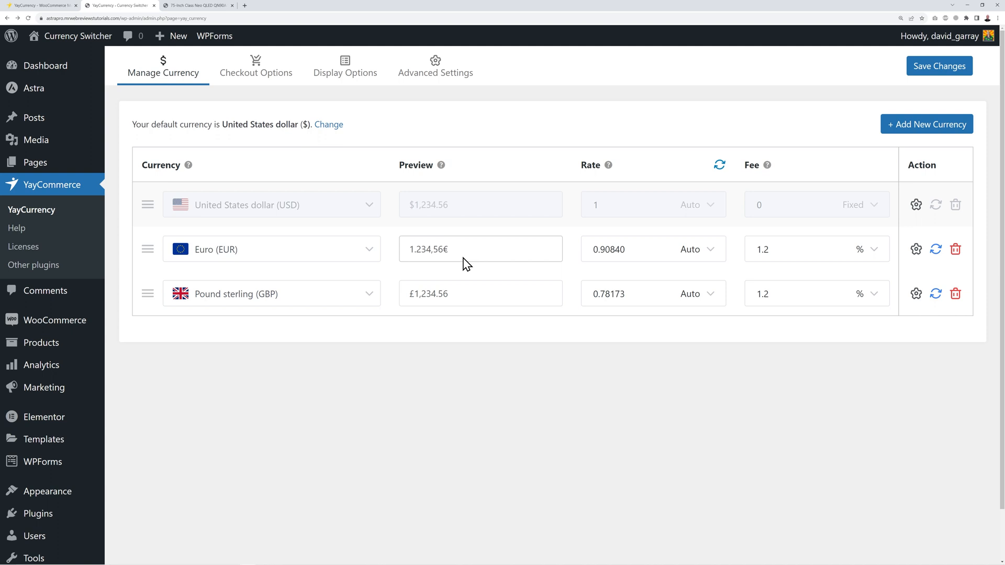
# - Set the Euro currency symbol position to Right with space and save the currency settings
pyautogui.click(917, 250)
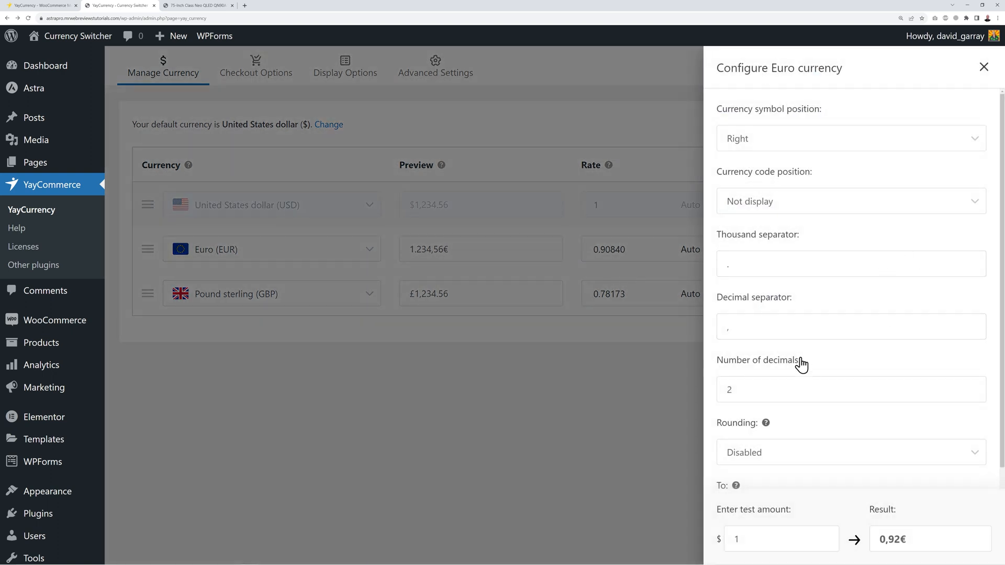
pyautogui.click(967, 146)
pyautogui.click(785, 238)
pyautogui.click(983, 74)
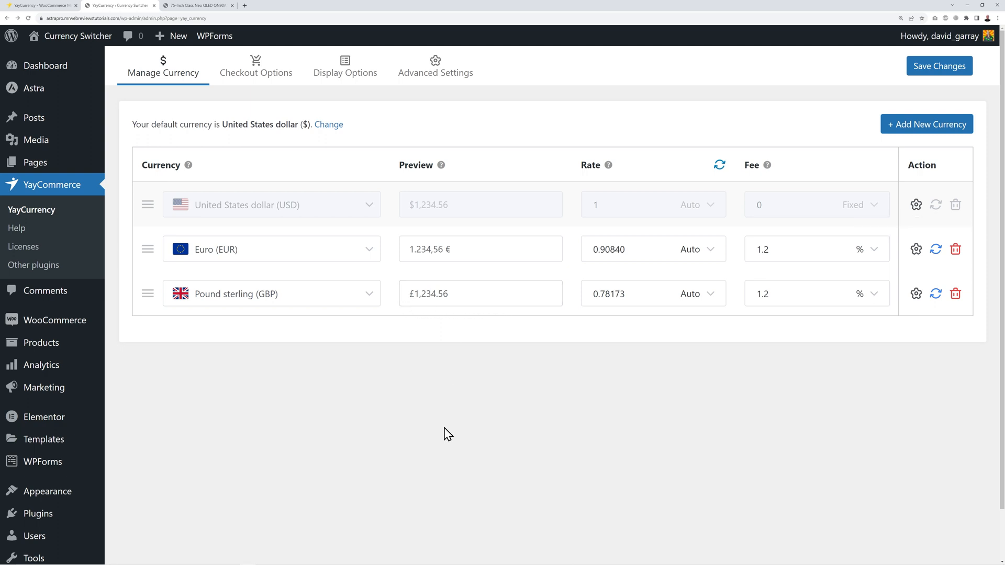
pyautogui.click(934, 73)
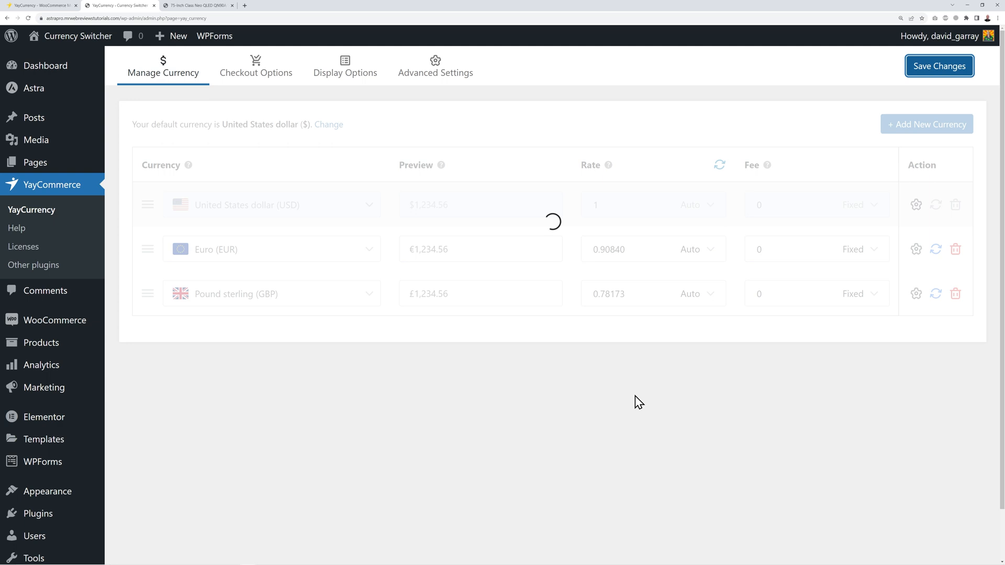
# - Reload the 75-inch TV product page and switch its currency to Euro (€) to check the converted prices
pyautogui.click(183, 5)
pyautogui.click(693, 305)
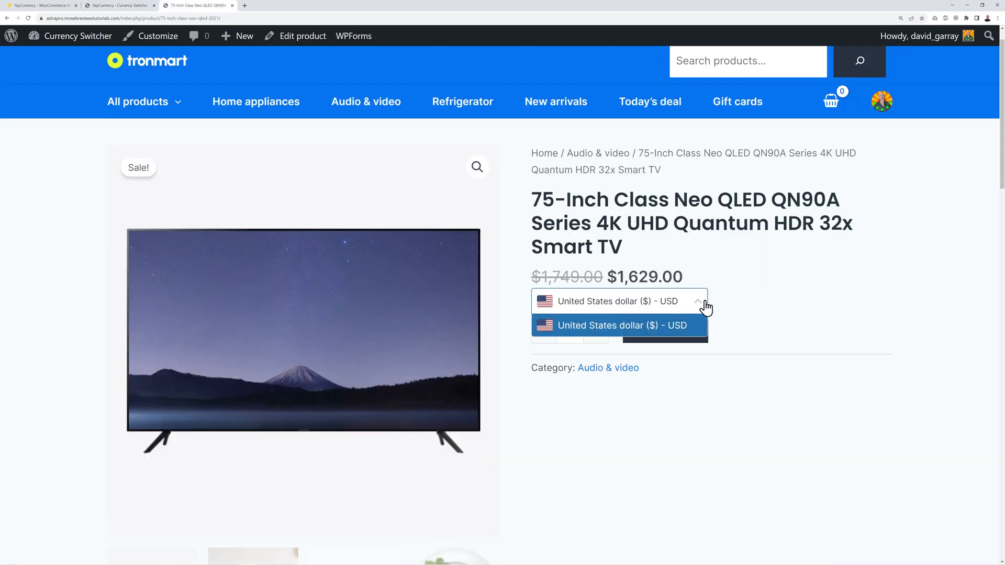
pyautogui.click(27, 18)
pyautogui.click(691, 304)
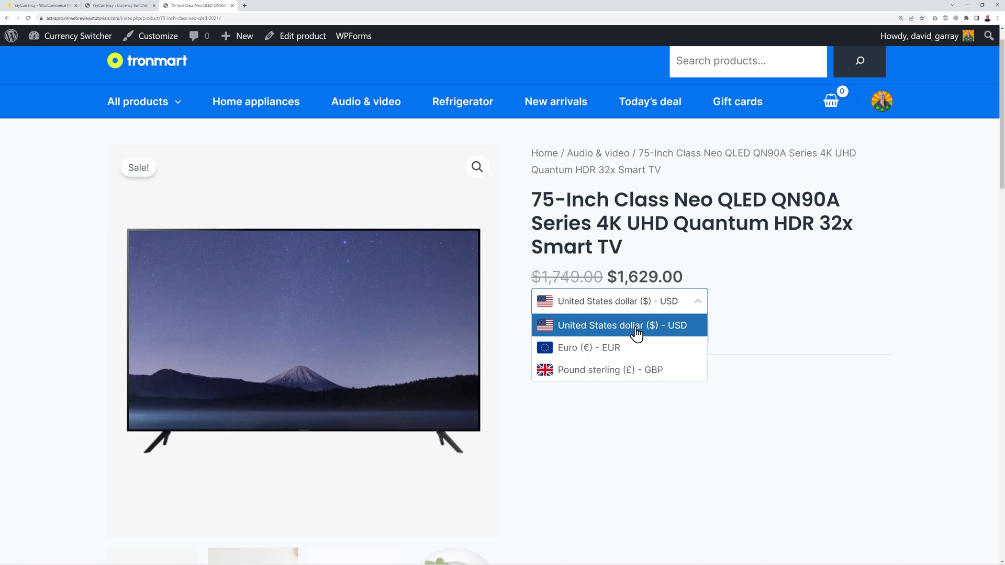
pyautogui.click(608, 352)
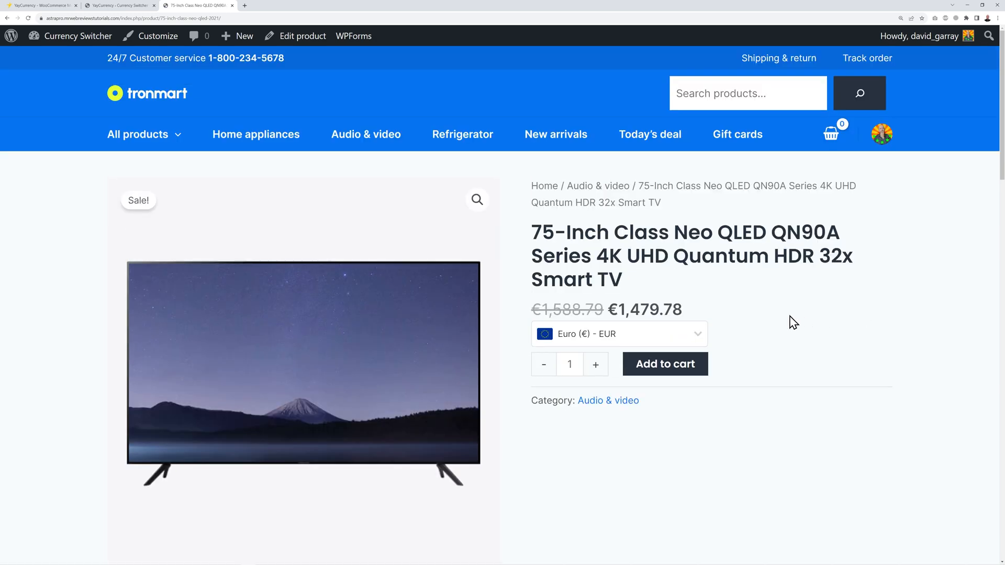
pyautogui.click(700, 339)
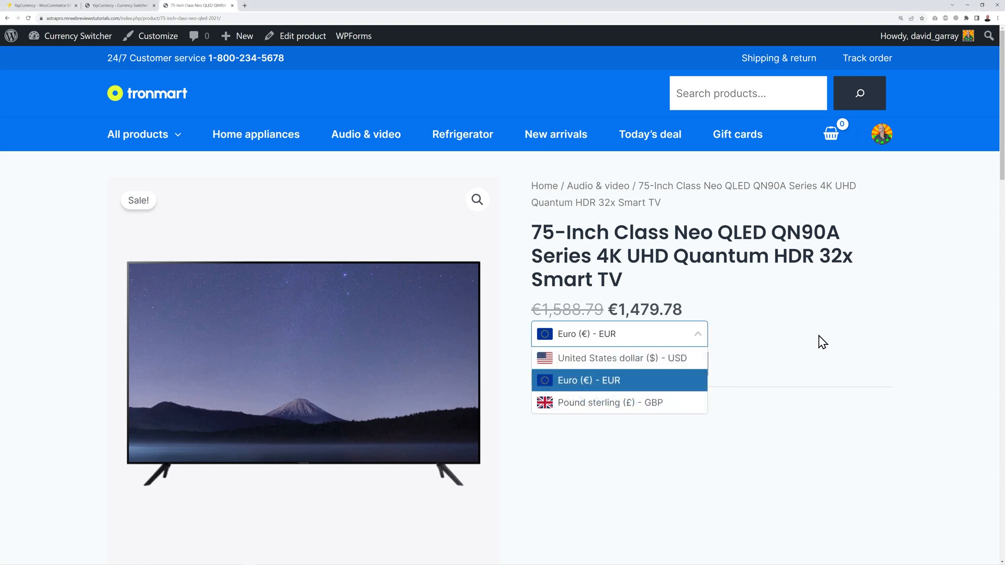
pyautogui.click(768, 355)
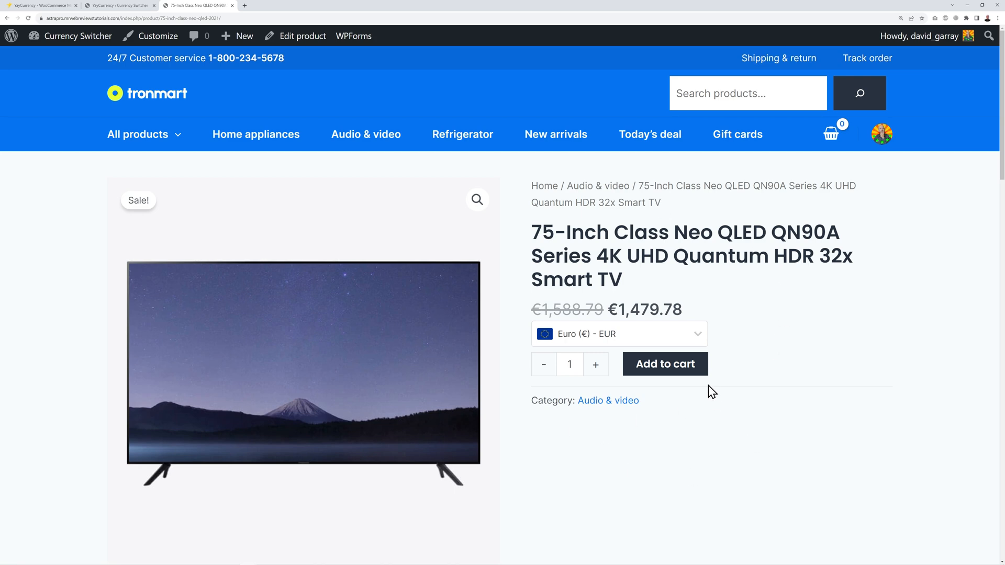
# - Enable Auto Select Currency by Countries in the YayCurrency advanced settings
pyautogui.click(104, 6)
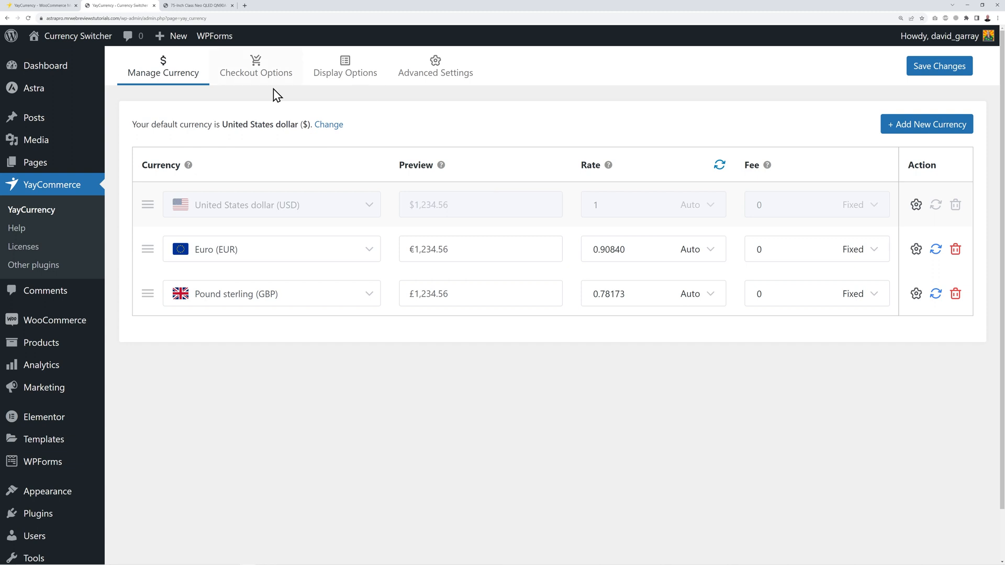
pyautogui.click(418, 78)
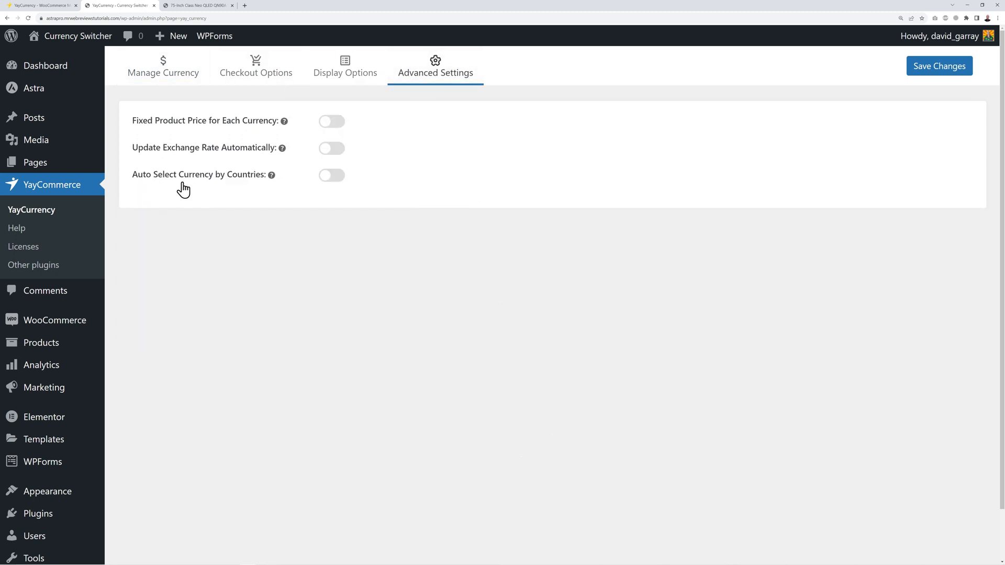
pyautogui.click(337, 182)
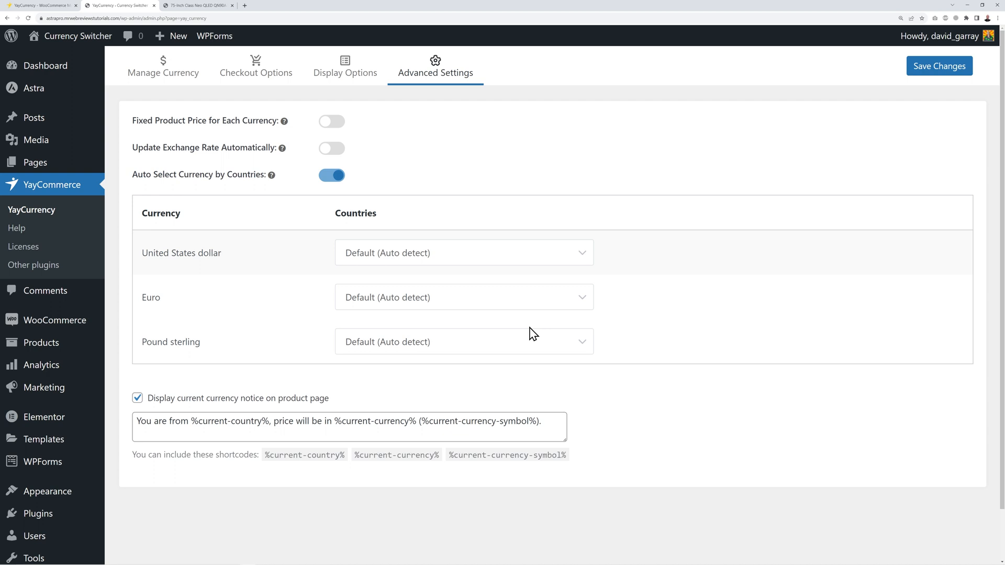
# - Assign United Kingdom (UK) as the country for Pound sterling
pyautogui.click(549, 346)
pyautogui.scroll(-20, 508, 450)
pyautogui.scroll(-15, 508, 448)
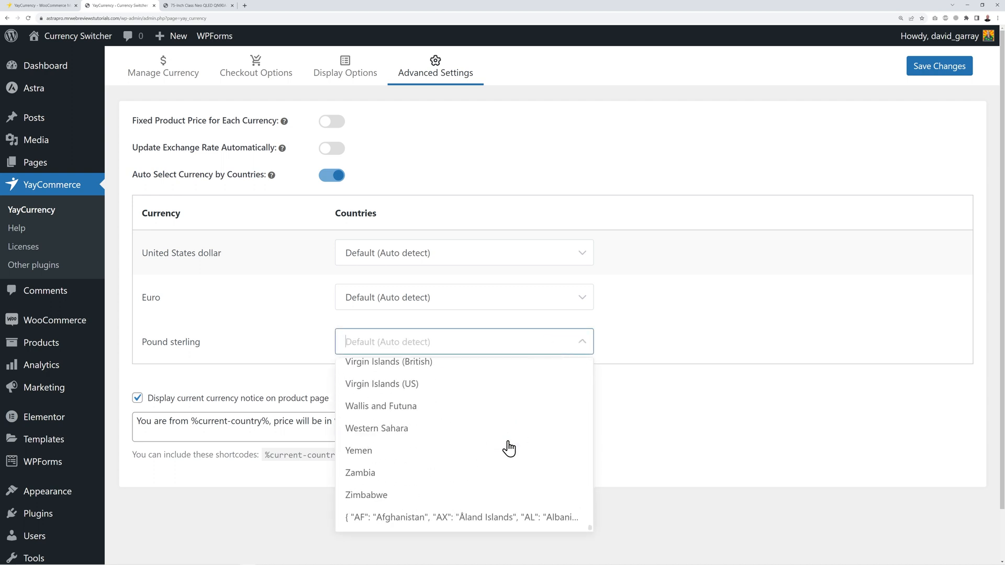
pyautogui.scroll(4, 508, 449)
pyautogui.scroll(1, 509, 448)
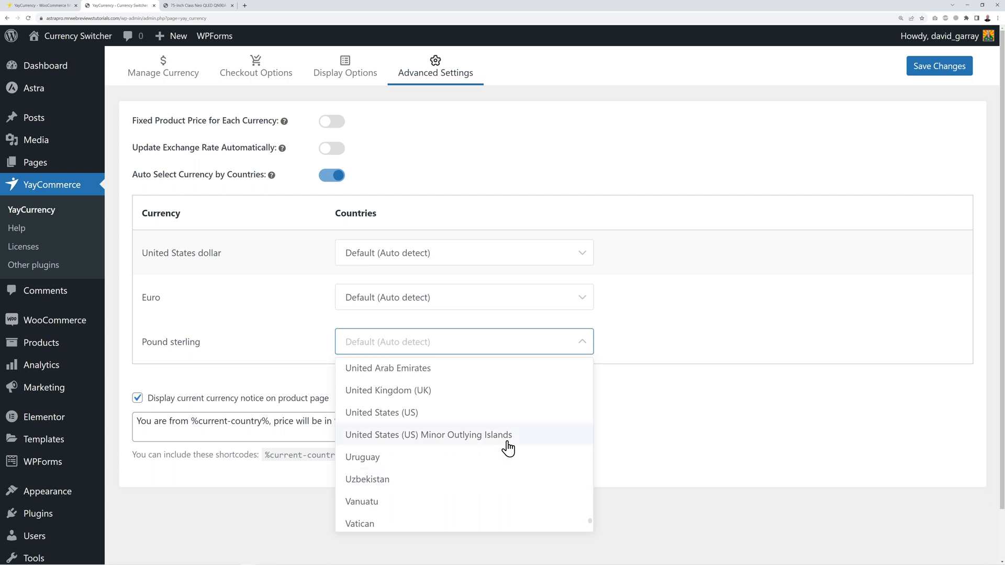
pyautogui.click(411, 391)
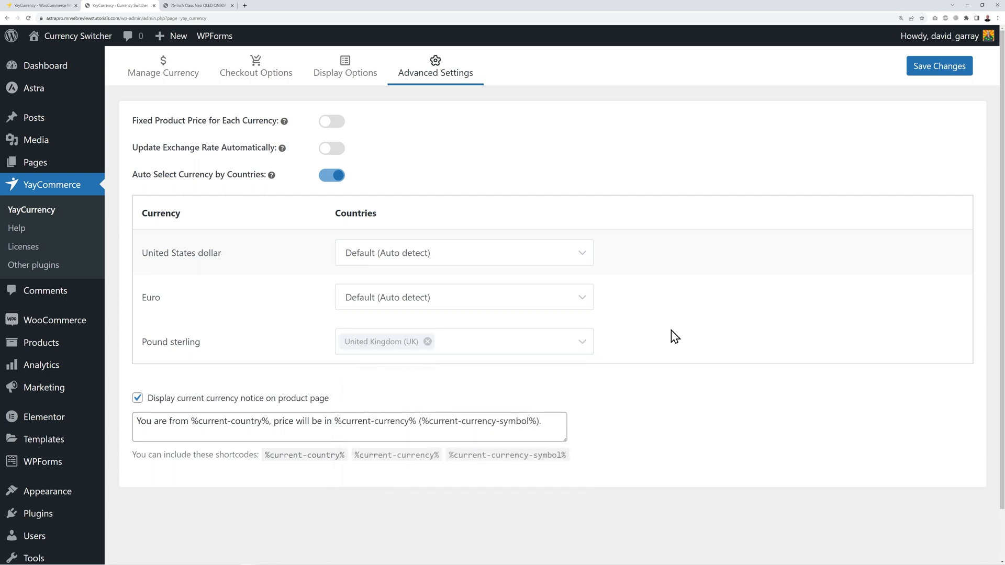
pyautogui.click(483, 344)
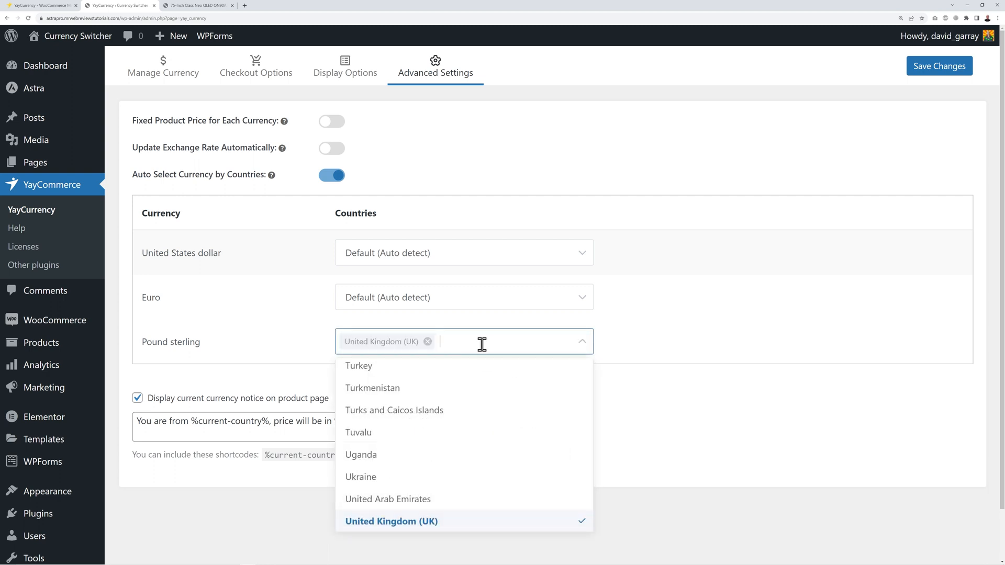
pyautogui.click(673, 340)
# - Assign United States (US) and United States (US) Minor Outlying Islands as the countries for United States dollar
pyautogui.click(582, 262)
pyautogui.scroll(-20, 498, 352)
pyautogui.scroll(-20, 500, 354)
pyautogui.scroll(5, 498, 353)
pyautogui.click(434, 356)
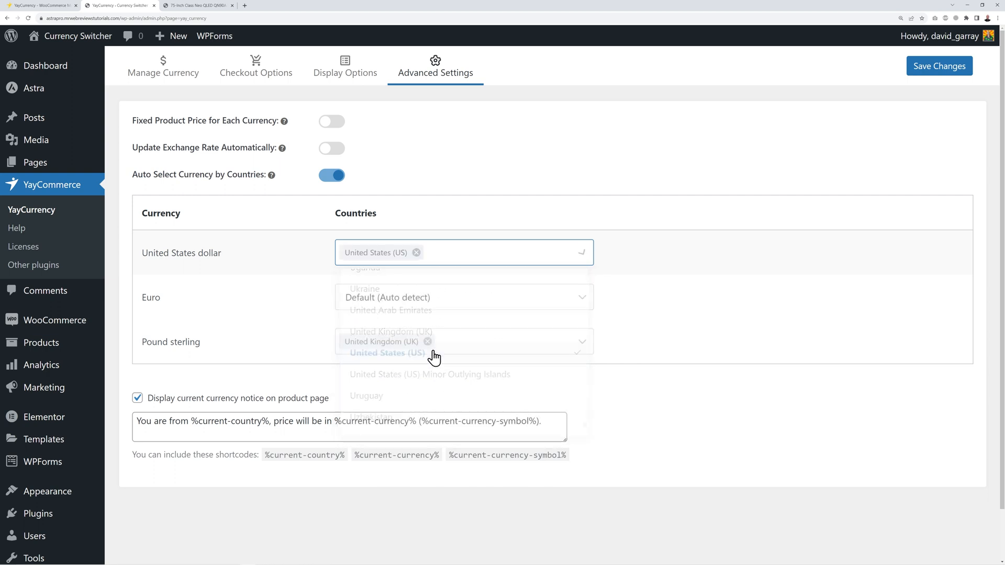
pyautogui.click(461, 253)
pyautogui.write('unite')
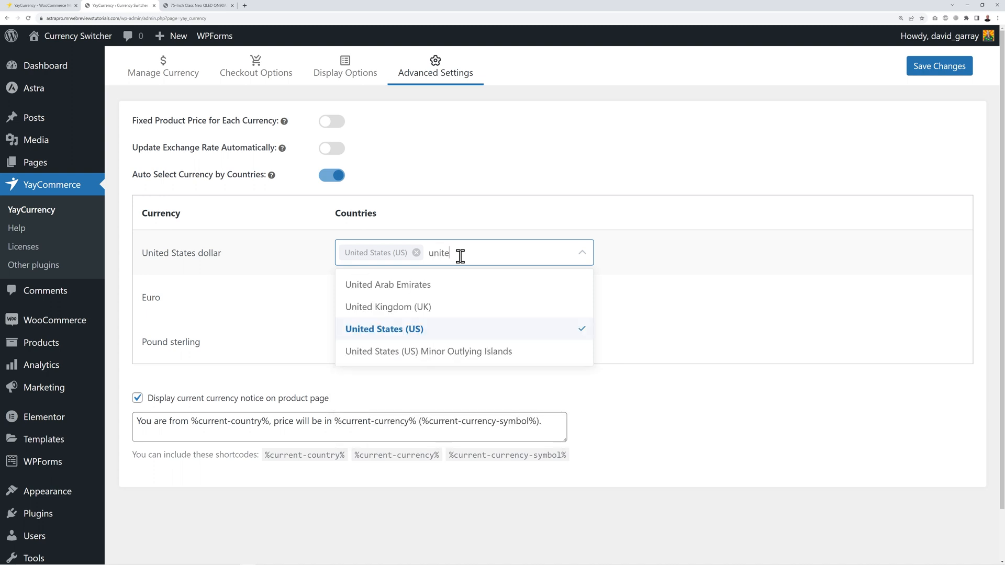
pyautogui.click(457, 359)
pyautogui.click(719, 326)
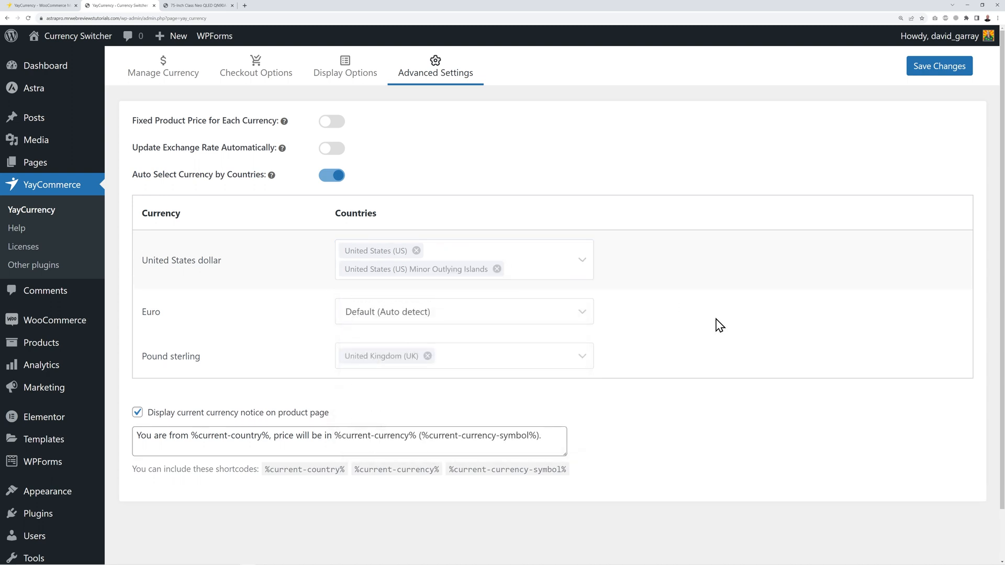
# - Leave Euro's countries on Default (Auto detect) and save the advanced settings
pyautogui.click(581, 314)
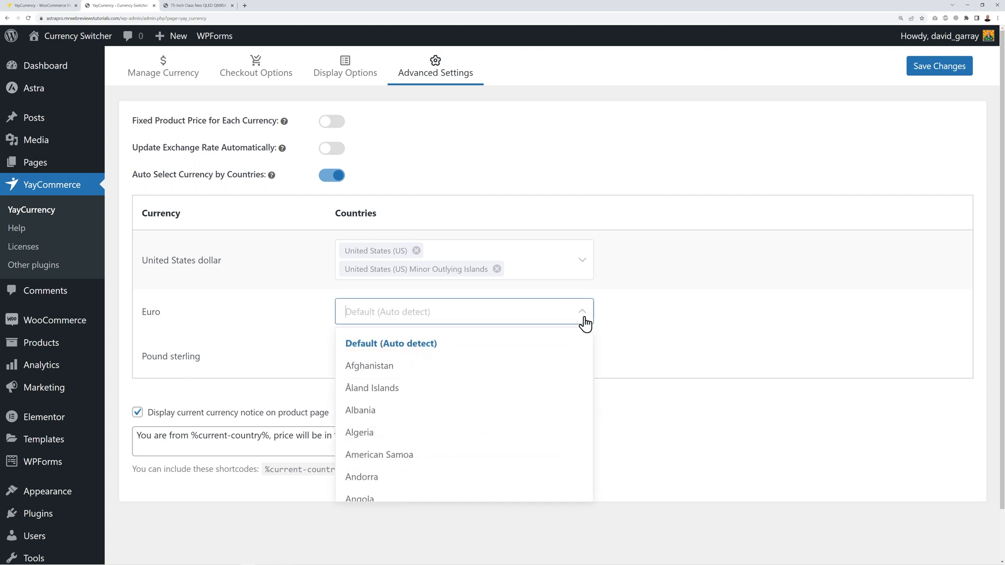
pyautogui.click(729, 341)
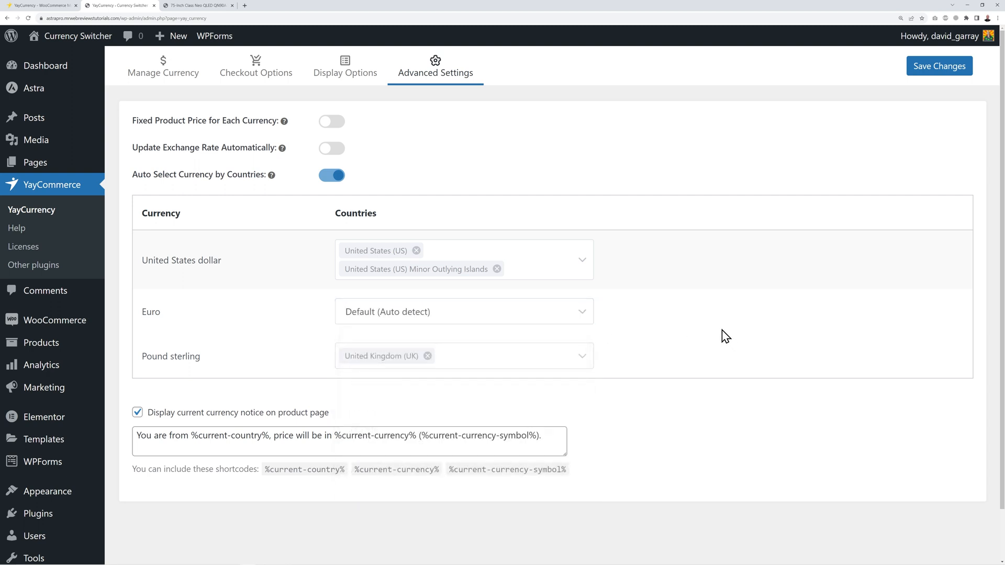
pyautogui.click(926, 75)
# - Copy the 75-inch TV product page's address and enter it as the URL to test in LocaBrowser
pyautogui.click(196, 7)
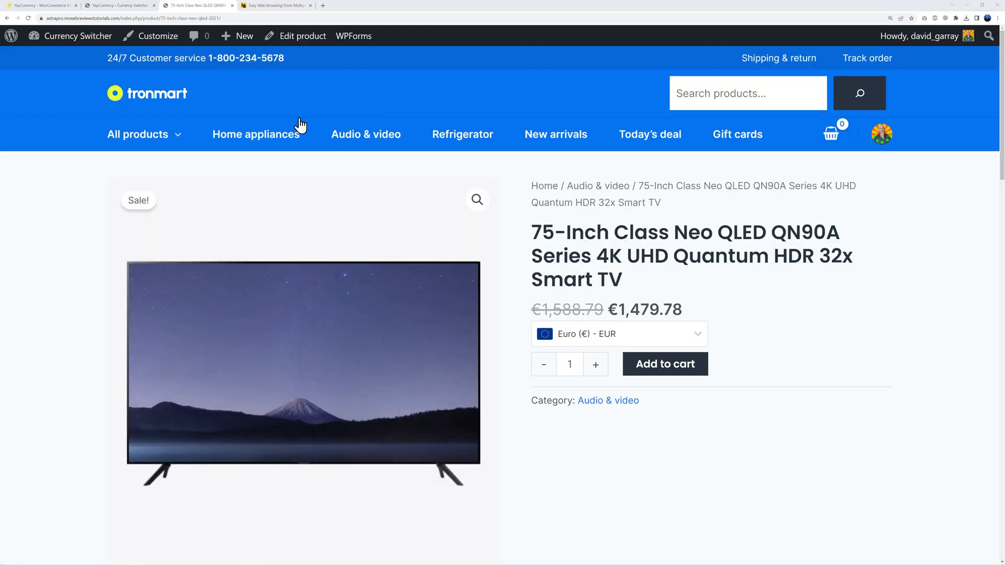
pyautogui.click(94, 18)
pyautogui.hotkey('ctrl', 'c')
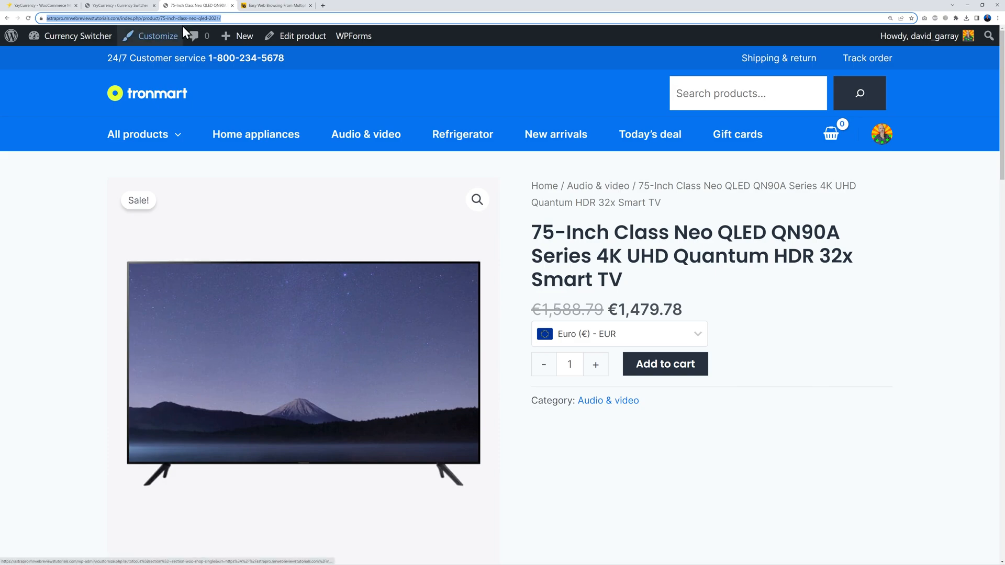
pyautogui.click(267, 6)
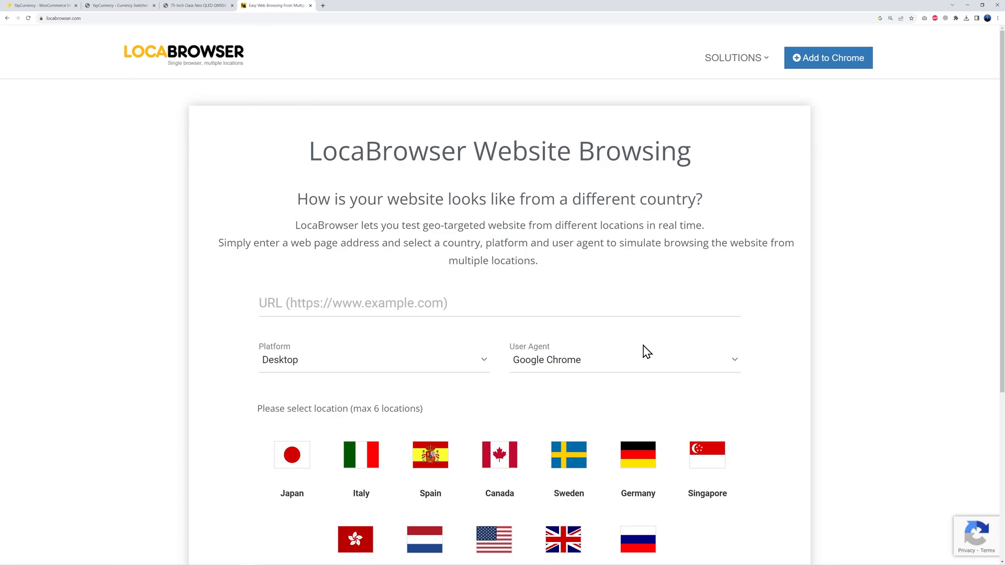
pyautogui.scroll(-2, 878, 289)
pyautogui.click(407, 207)
pyautogui.hotkey('ctrl', 'v')
# - Select United States, United Kingdom and Netherlands as test locations and run the website browsing test
pyautogui.scroll(1, 864, 283)
pyautogui.scroll(-3, 841, 286)
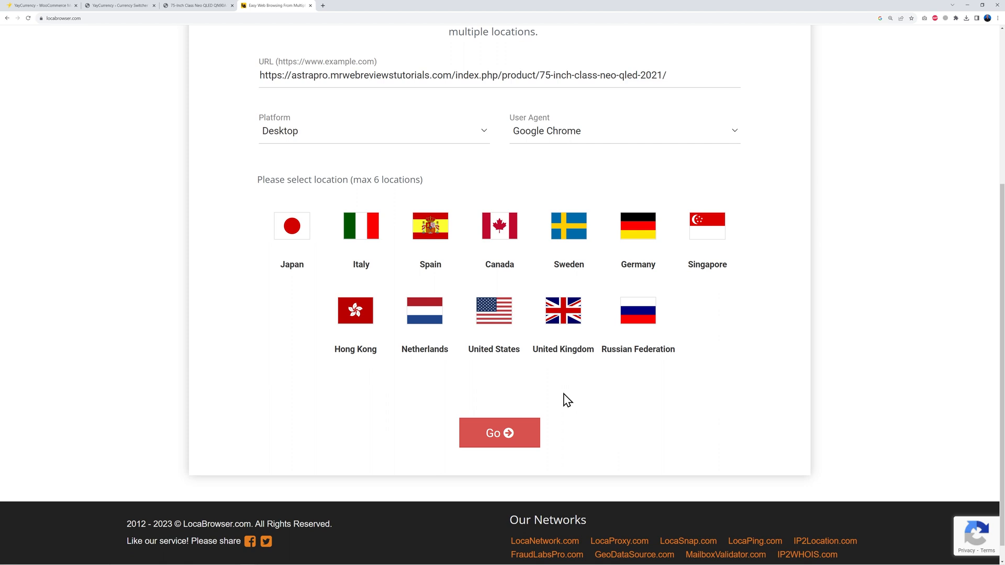
pyautogui.click(498, 323)
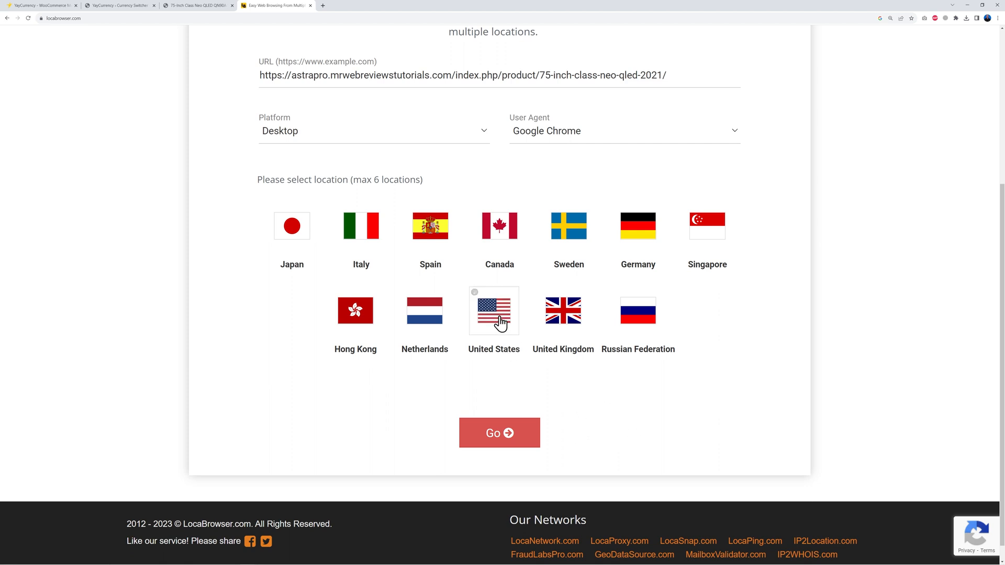
pyautogui.click(564, 329)
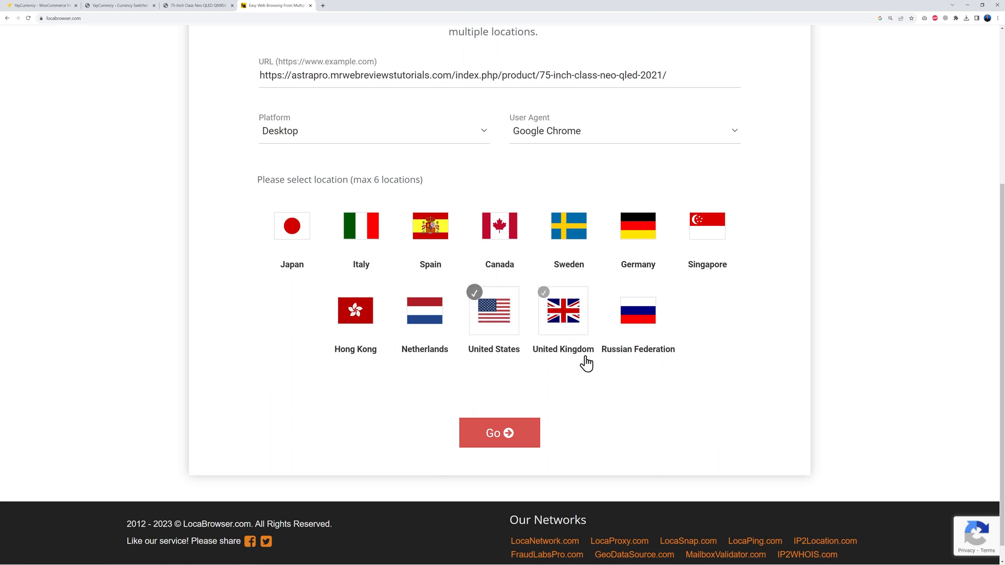
pyautogui.click(420, 328)
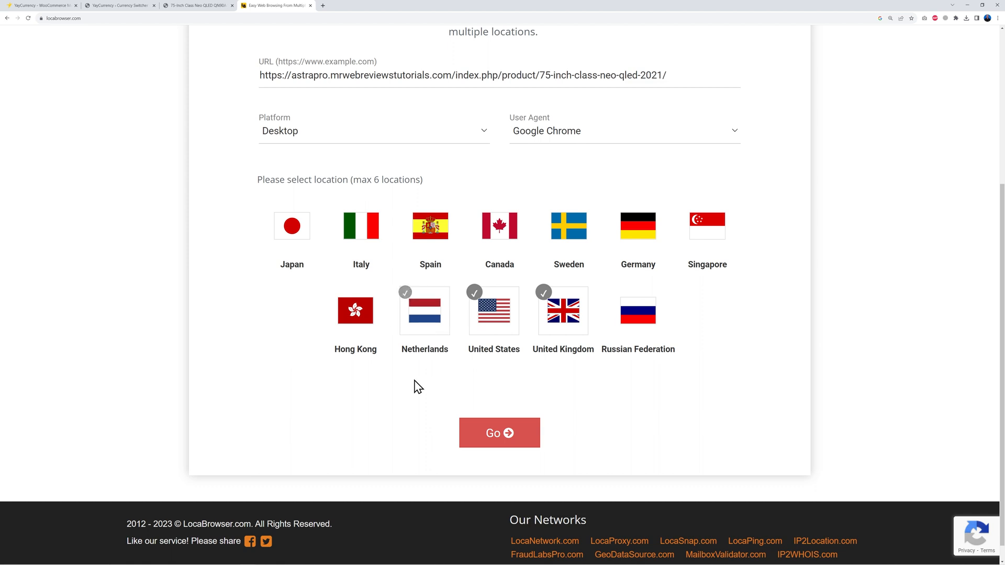
pyautogui.click(522, 433)
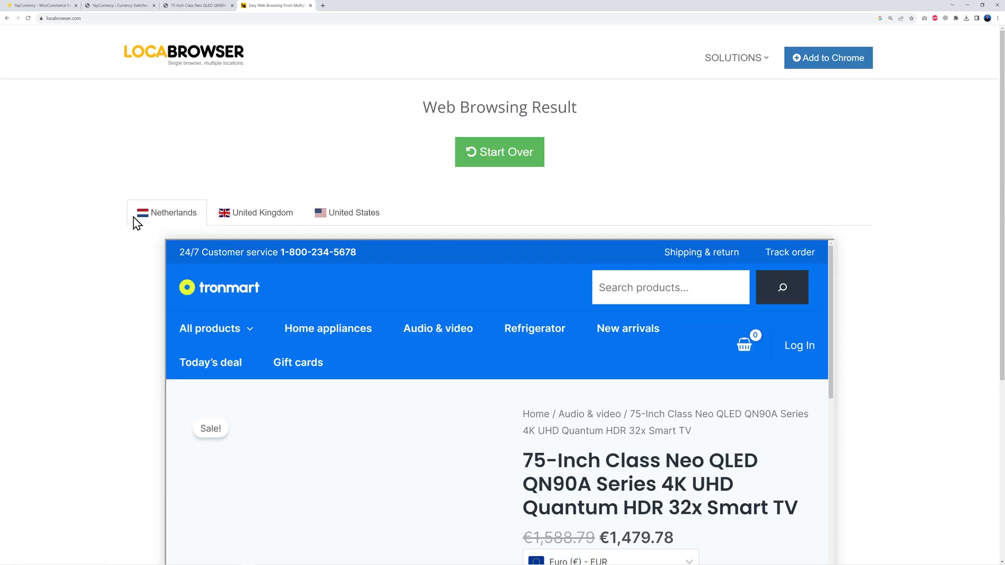
# - Compare the TV product's price and currency in the Netherlands, United Kingdom and United States browsing results
pyautogui.scroll(-1, 655, 390)
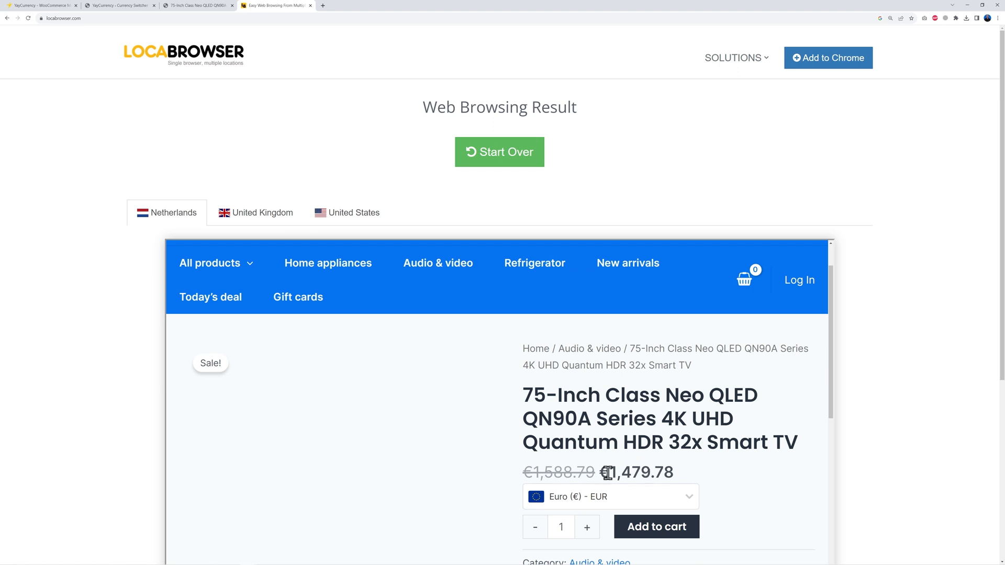
pyautogui.click(264, 211)
pyautogui.scroll(-1, 618, 466)
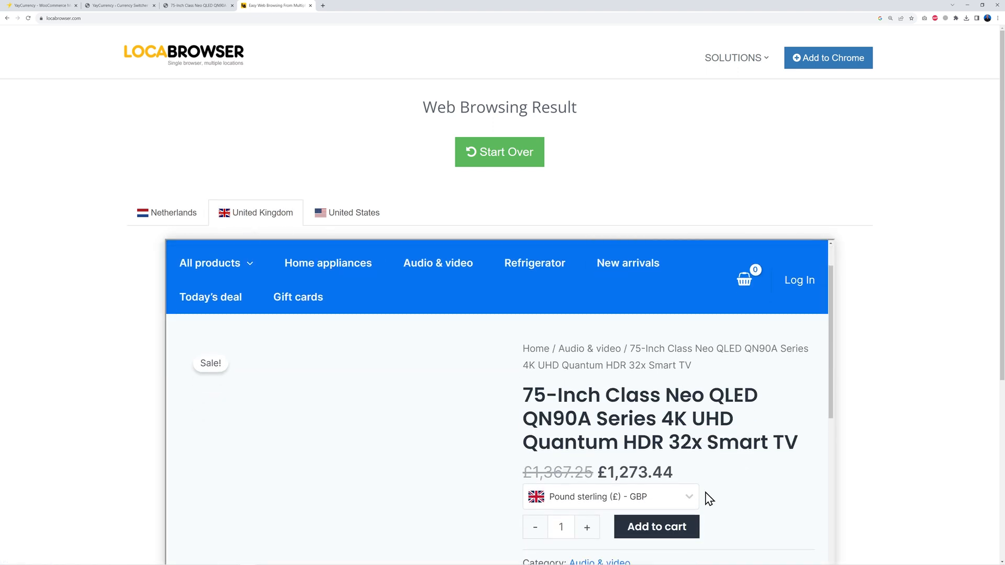
pyautogui.click(325, 214)
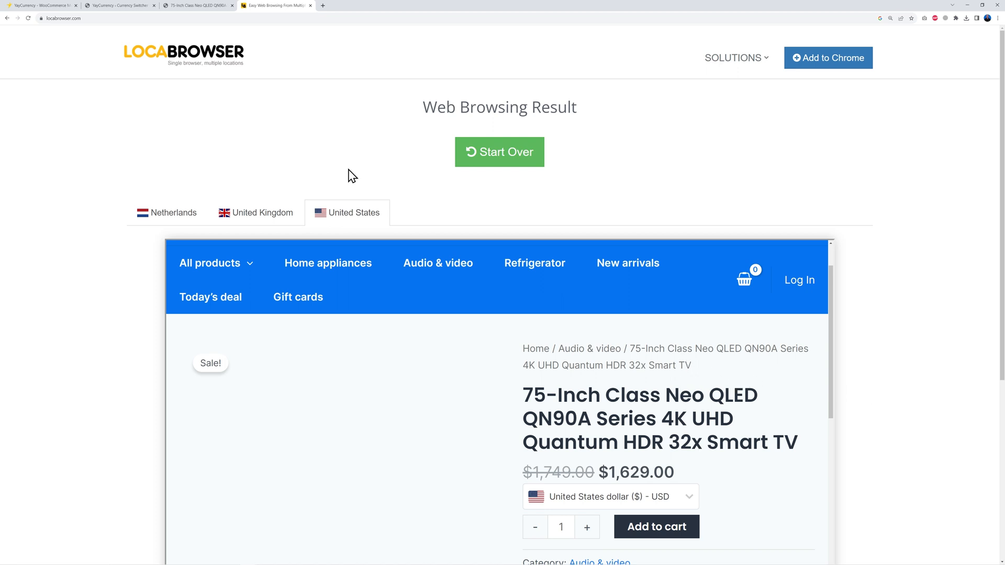
# - In YayCurrency's advanced settings, enable the current currency notice on product pages with its default text, and view the notice on the TV product page
pyautogui.click(128, 5)
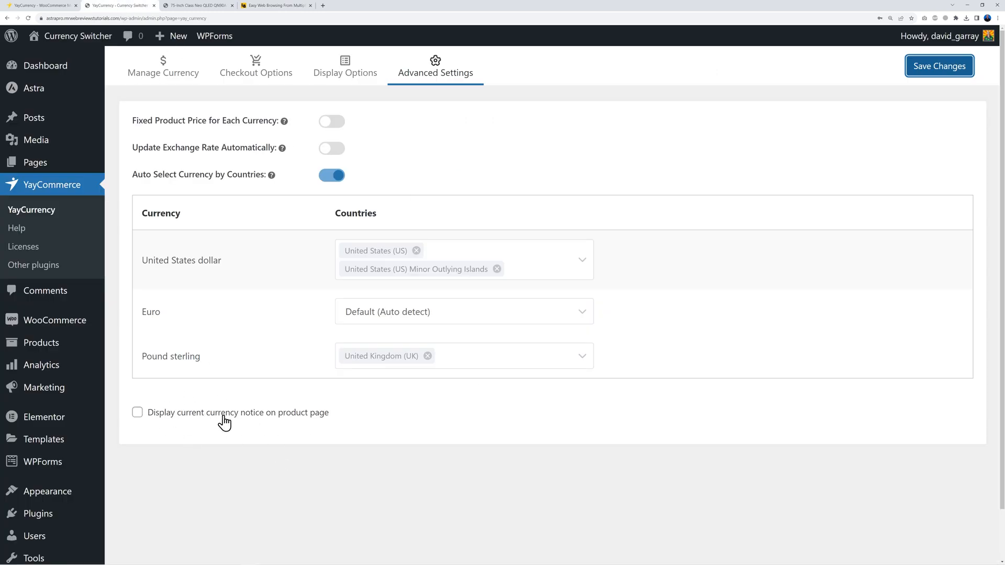
pyautogui.click(138, 413)
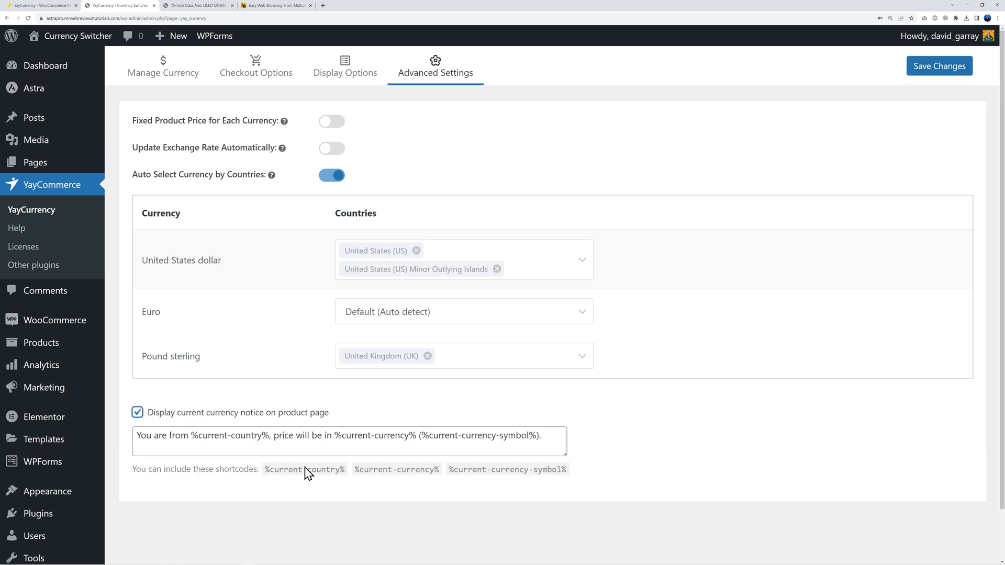
pyautogui.click(192, 435)
pyautogui.moveTo(192, 435); pyautogui.dragTo(267, 436)
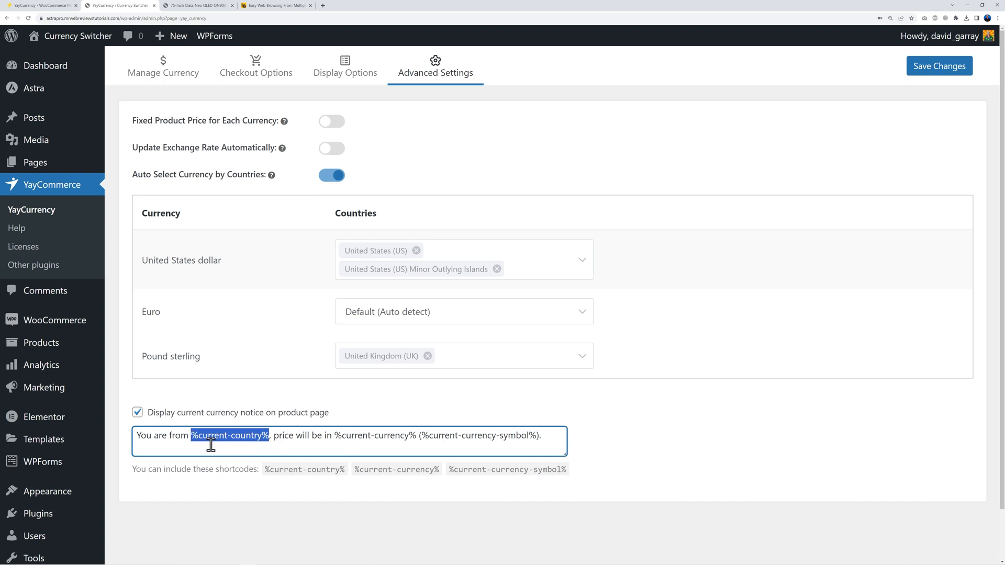
pyautogui.moveTo(335, 435); pyautogui.dragTo(535, 436)
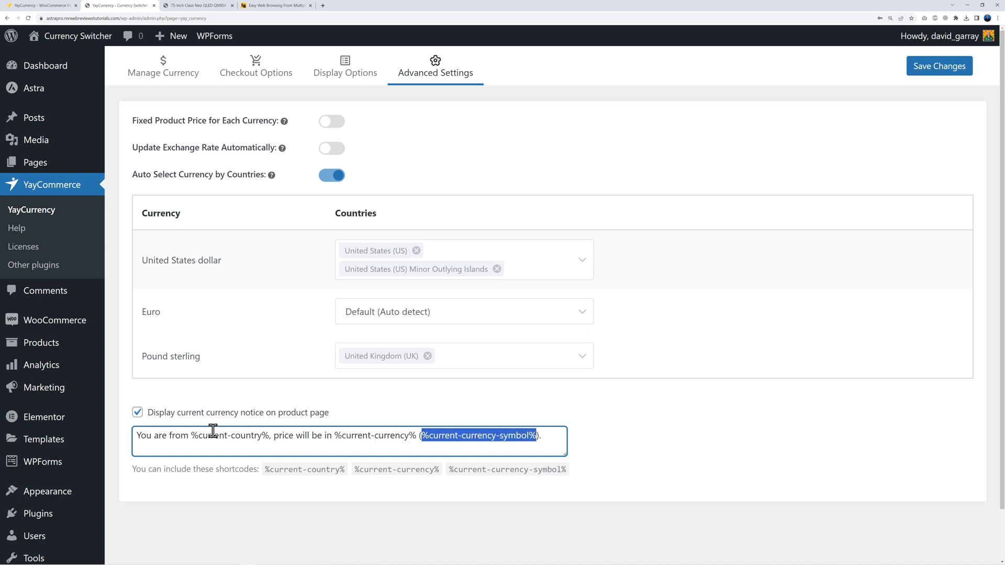
pyautogui.click(565, 442)
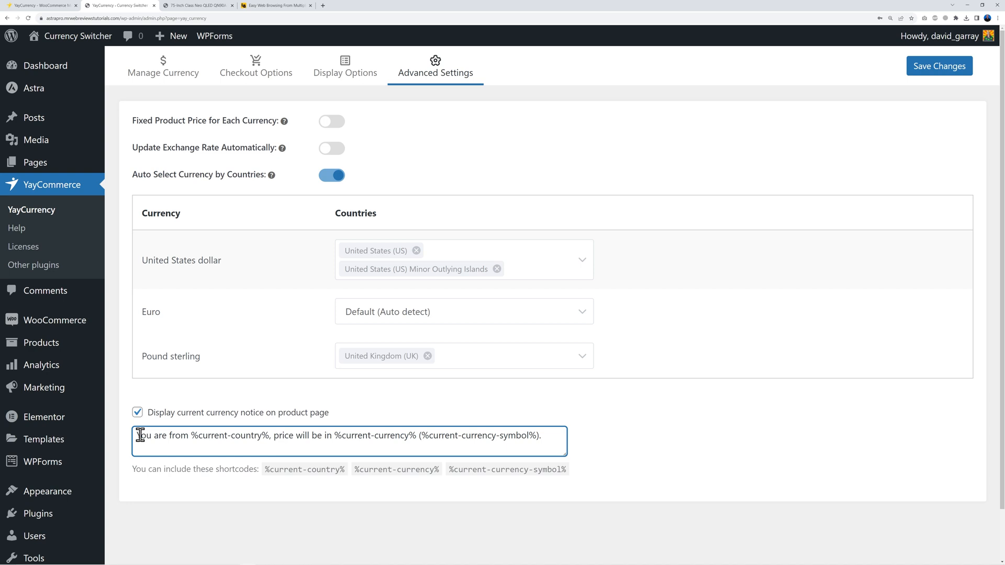
pyautogui.moveTo(136, 436); pyautogui.dragTo(550, 437)
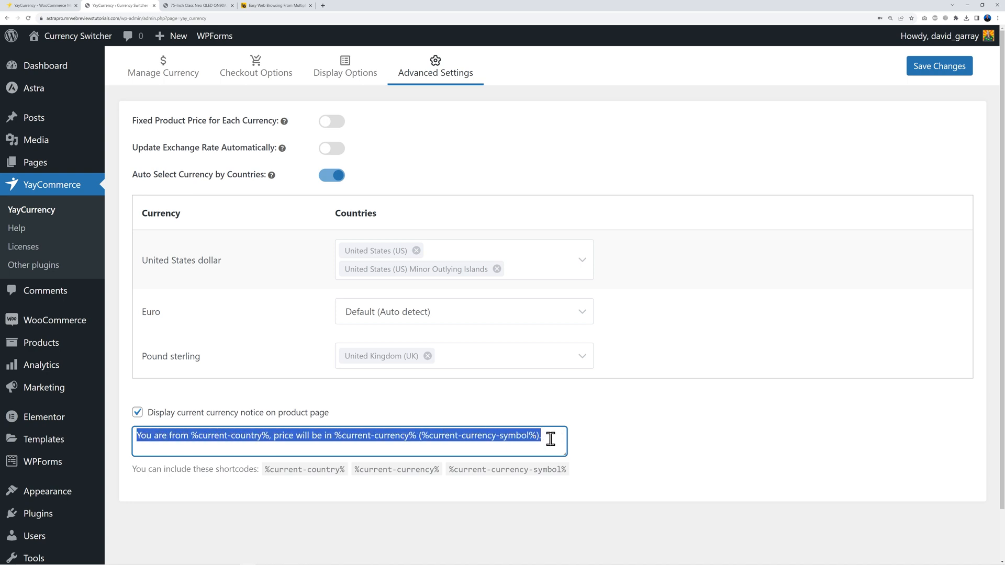
pyautogui.click(246, 436)
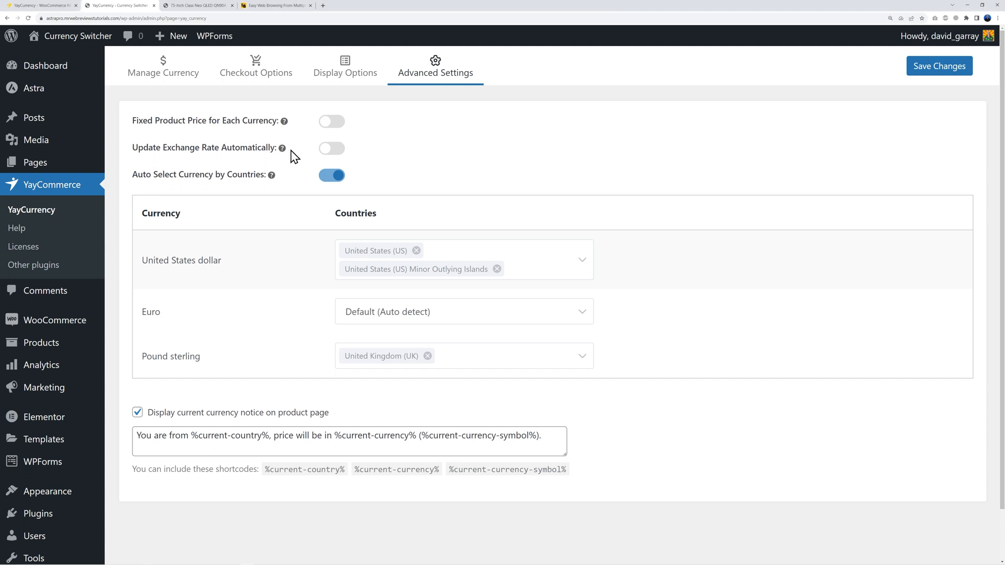
pyautogui.click(204, 8)
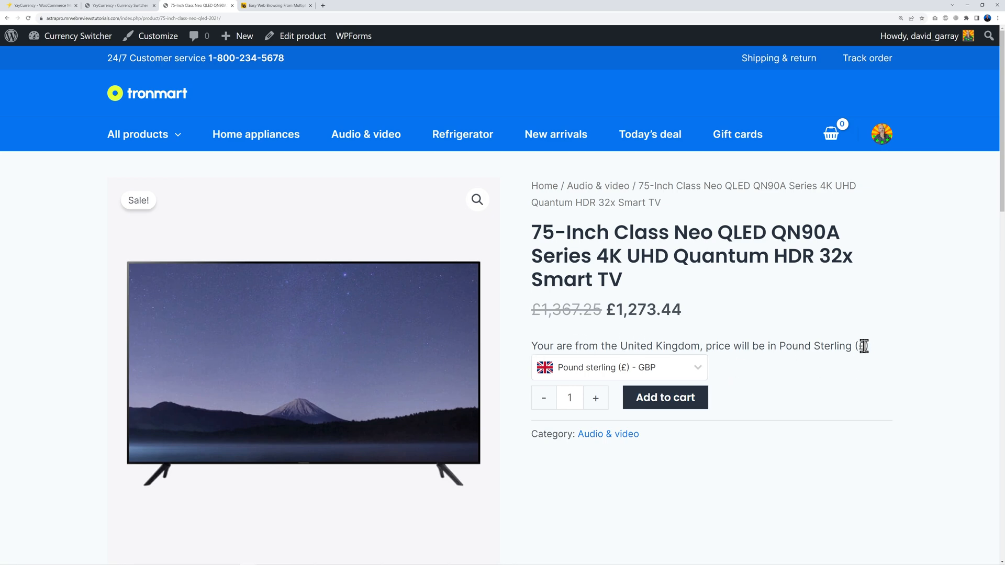
# - Turn on automatic exchange rate updates in YayCurrency's advanced settings and set the interval to 12 hours
pyautogui.click(124, 6)
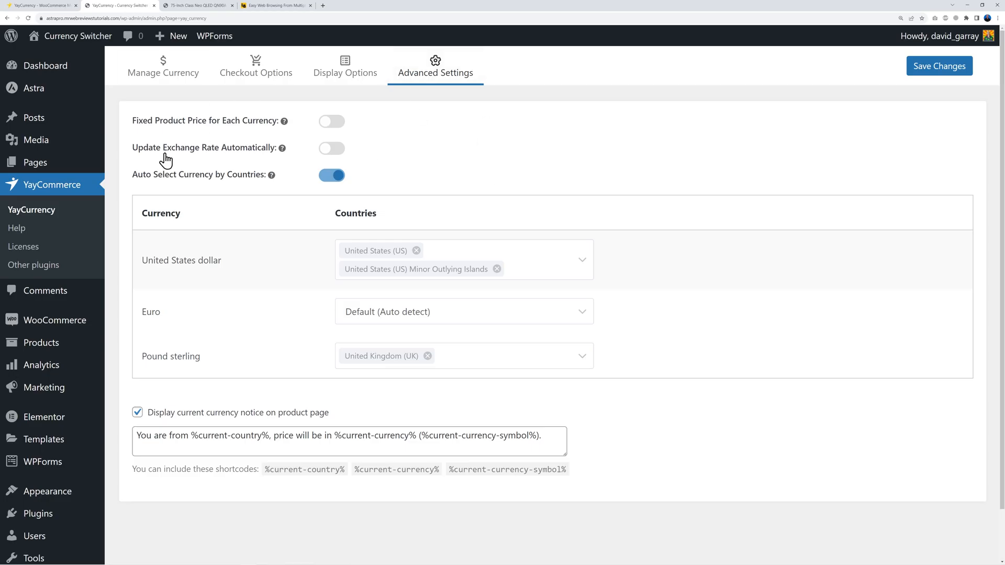
pyautogui.click(331, 148)
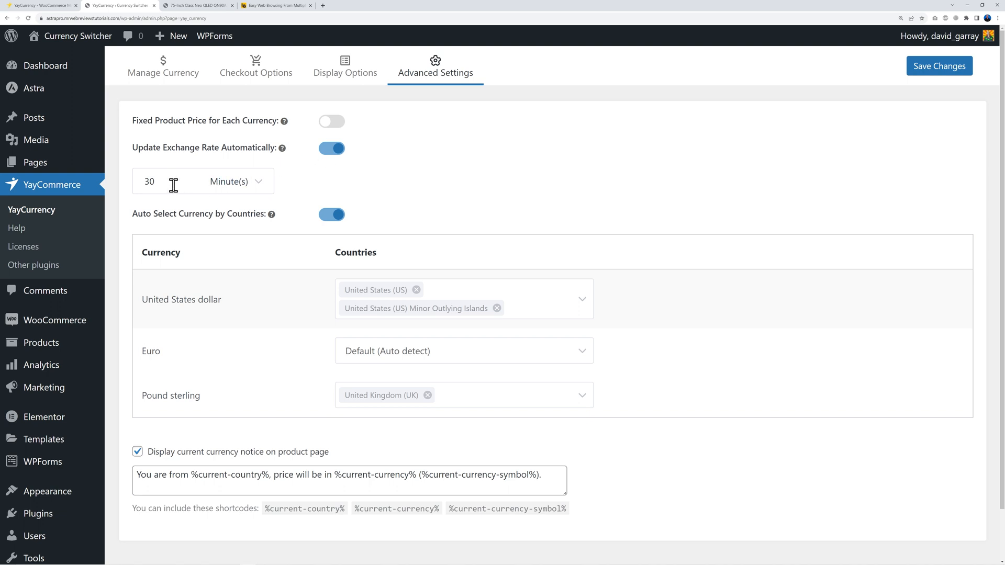
pyautogui.click(260, 184)
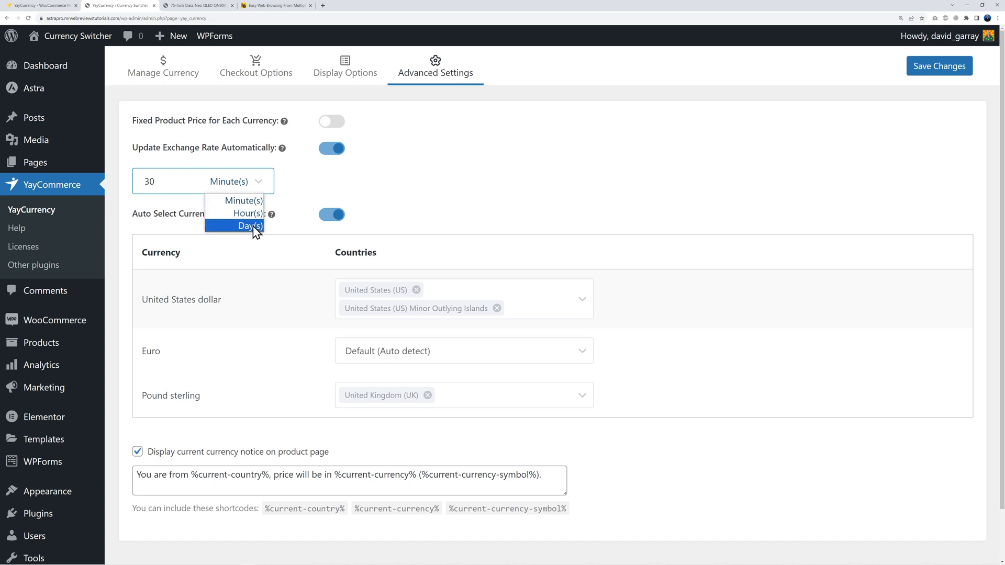
pyautogui.click(255, 218)
pyautogui.moveTo(140, 181)
pyautogui.mouseDown()
pyautogui.moveTo(172, 180)
pyautogui.moveTo(154, 182)
pyautogui.mouseUp()
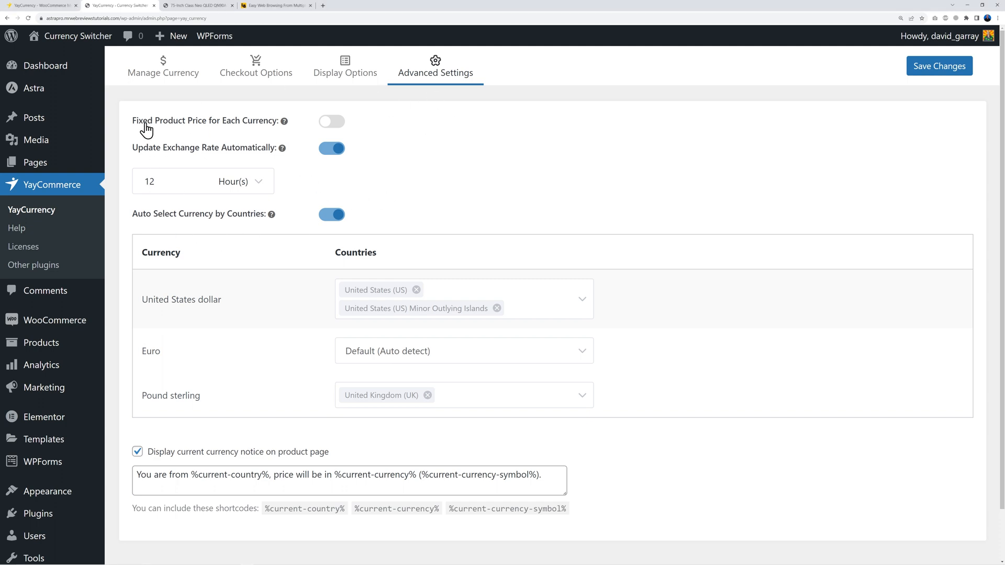
# - Enable fixed product prices for each currency and save the advanced settings
pyautogui.click(335, 124)
pyautogui.moveTo(75, 349)
pyautogui.click(930, 77)
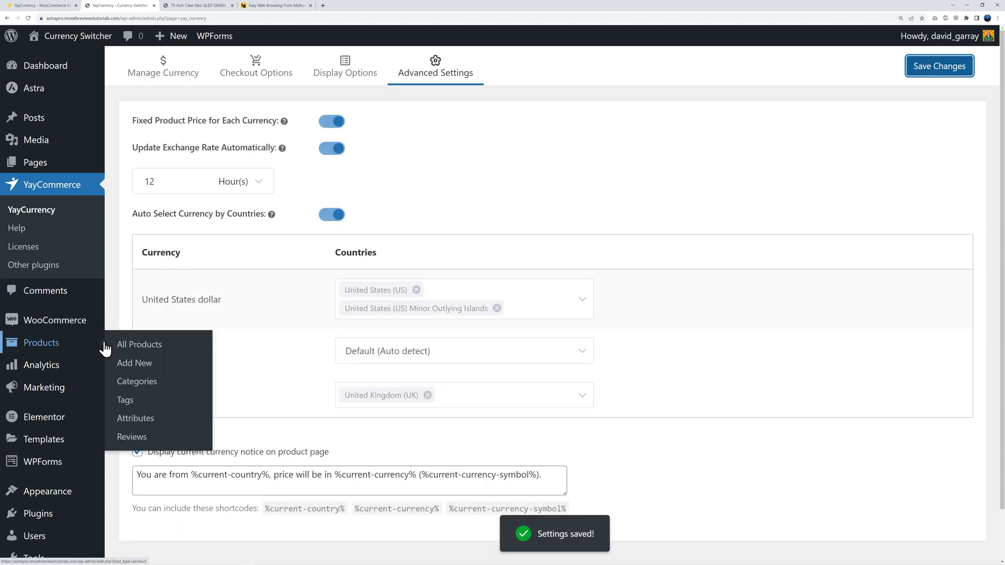
# - Open the Multigroomer All-in-One Trimmer product for editing and examine its fixed EUR and GBP price fields in the product data
pyautogui.middleClick(138, 355)
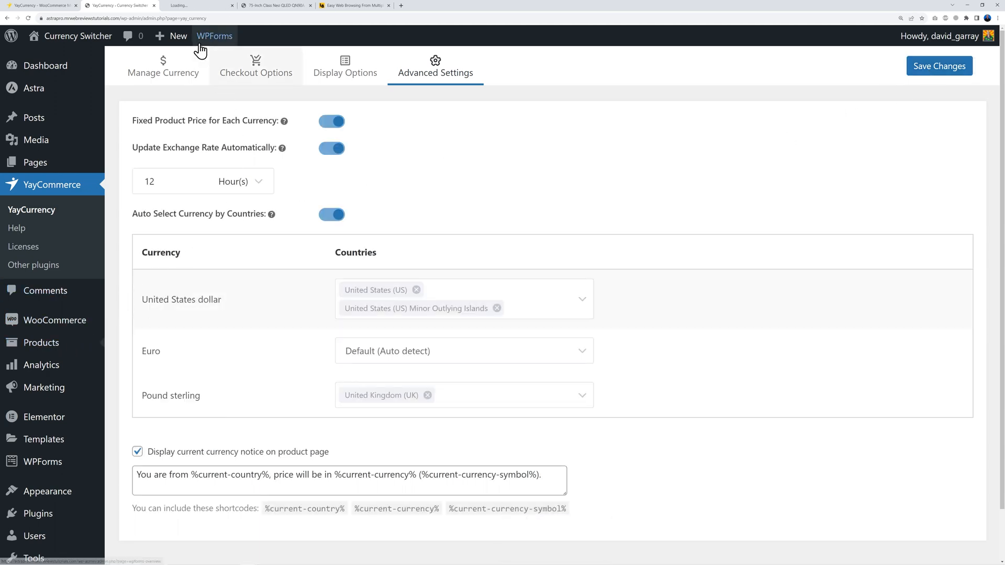
pyautogui.click(198, 5)
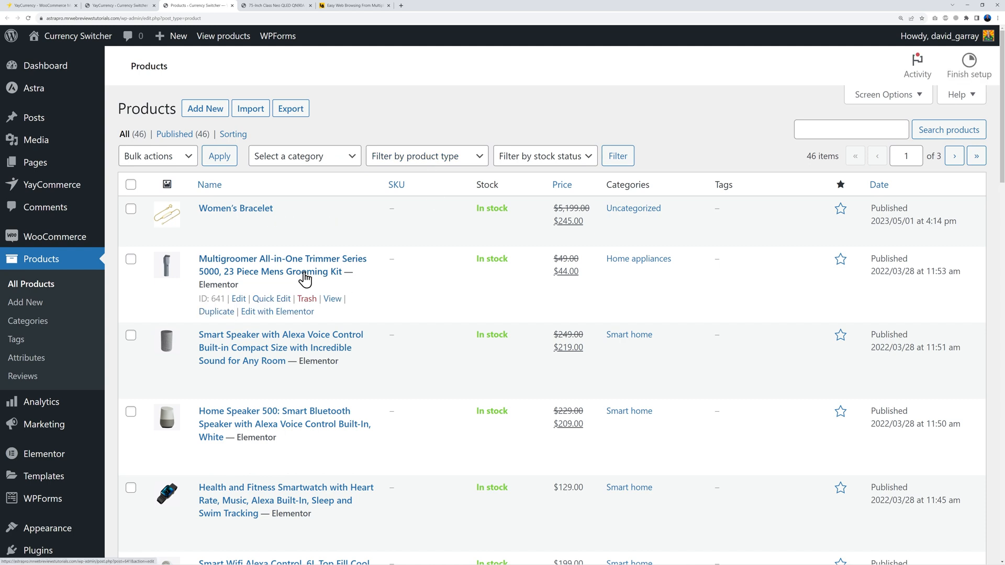
pyautogui.click(306, 279)
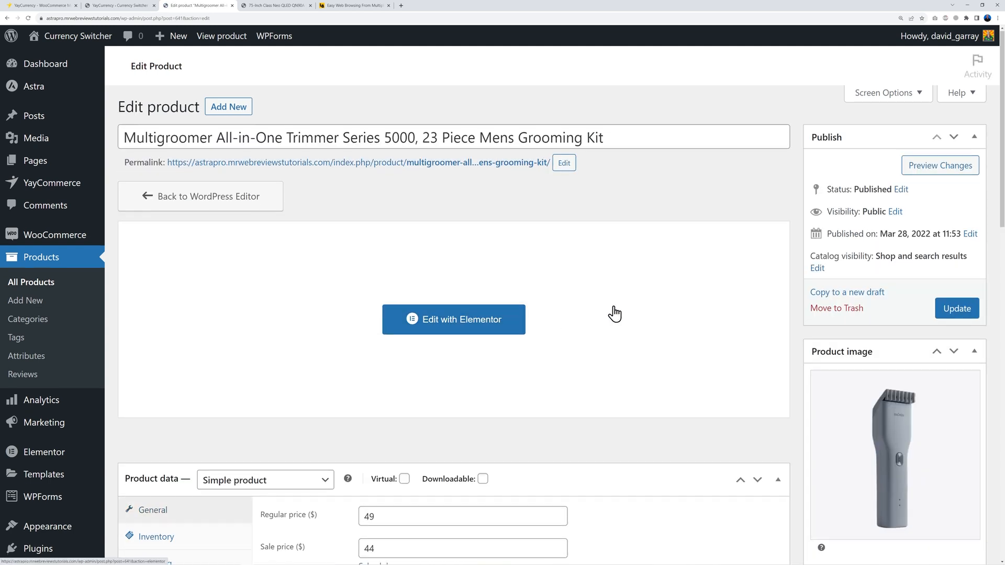
pyautogui.scroll(-6, 615, 314)
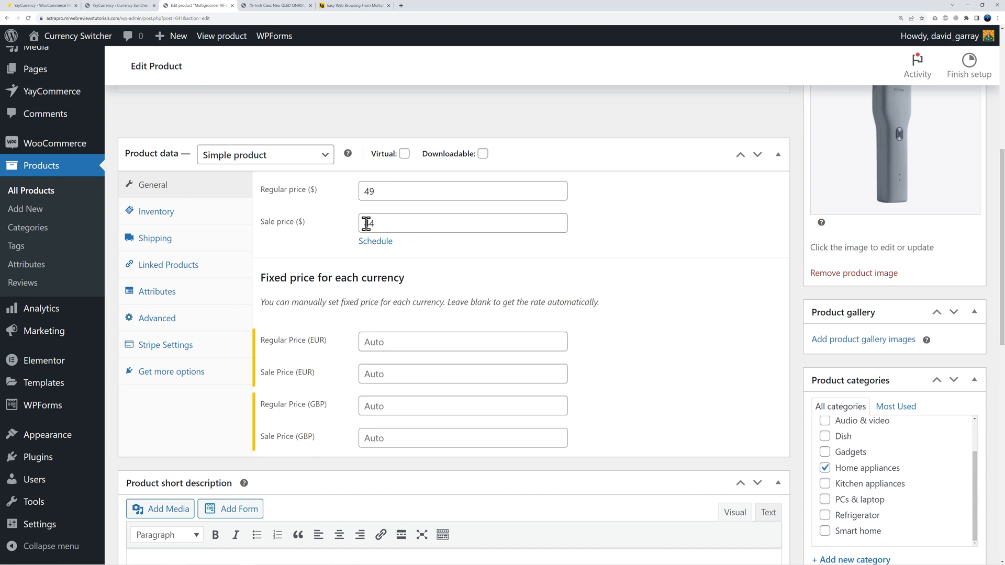
pyautogui.scroll(-1, 684, 327)
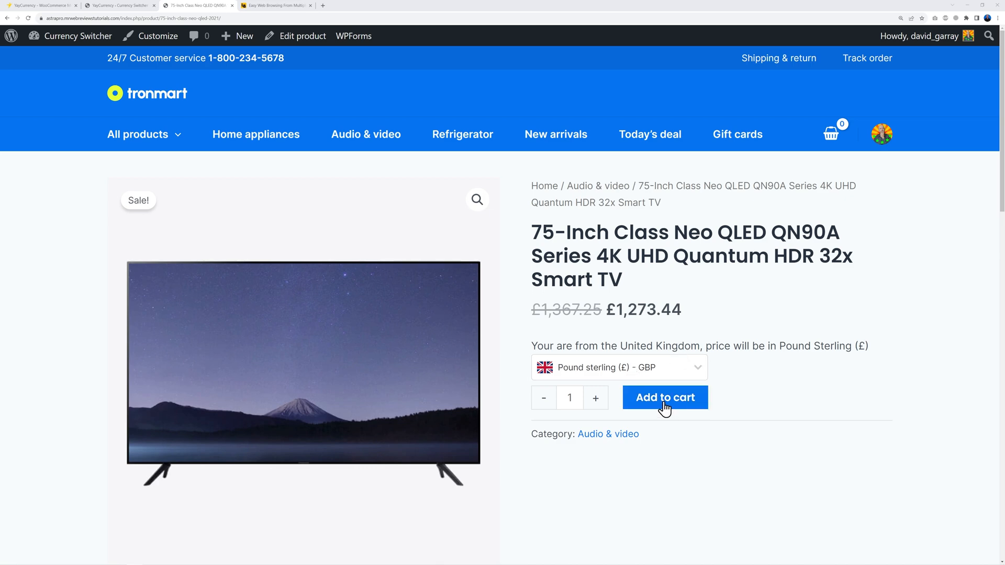
# - In YayCurrency's display options, place the currency switcher before the short description on single product pages and save
pyautogui.click(129, 6)
pyautogui.click(344, 78)
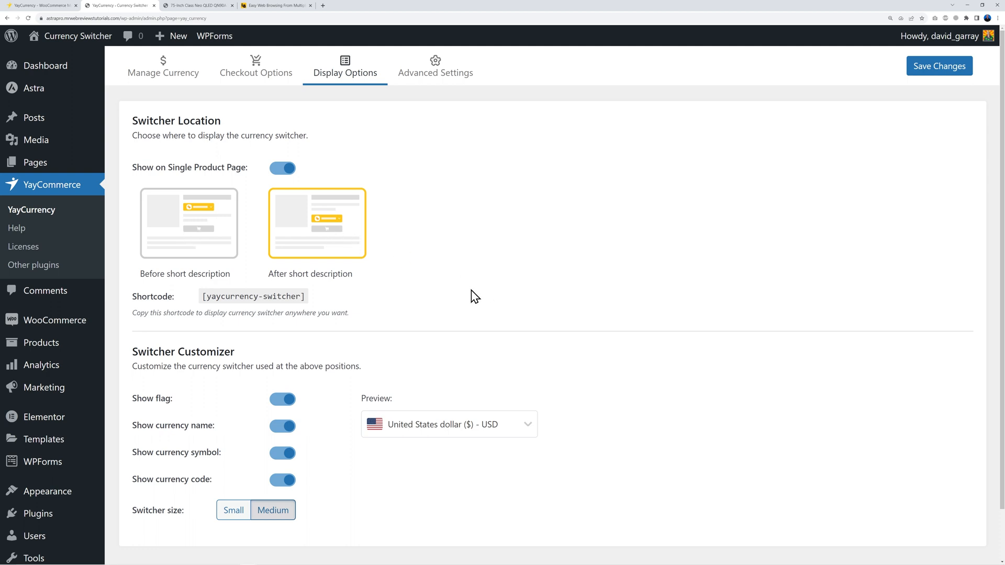
pyautogui.click(204, 223)
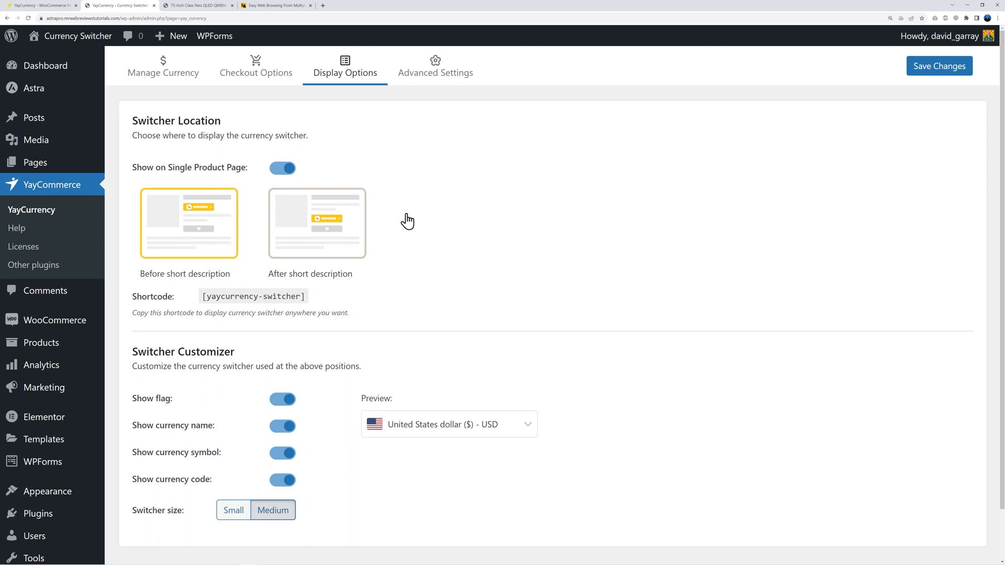
pyautogui.click(920, 79)
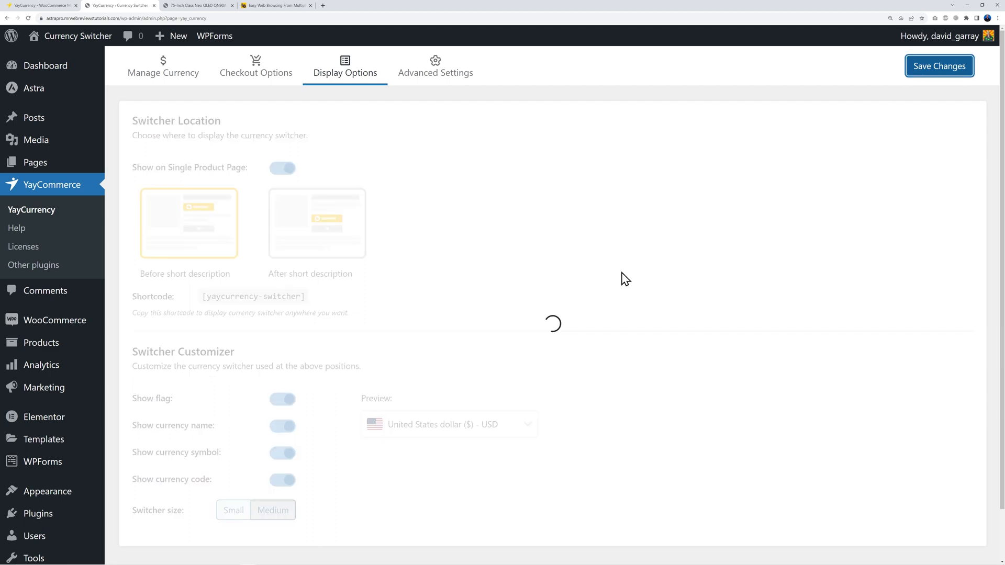
# - Reload the 75-inch TV product page and check the currency switcher's position and its currency list
pyautogui.hotkey('ctrl', 'Tab')
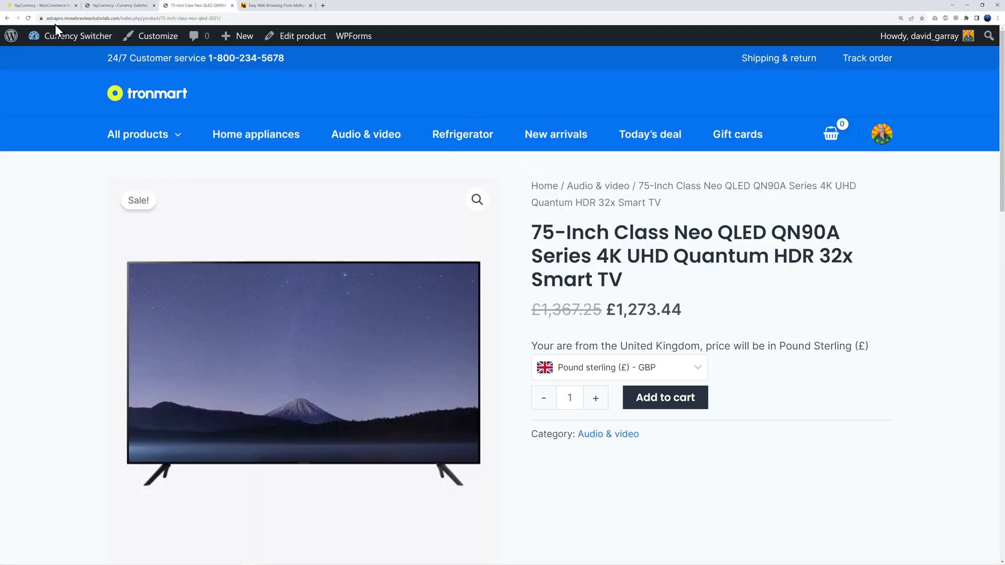
pyautogui.click(28, 19)
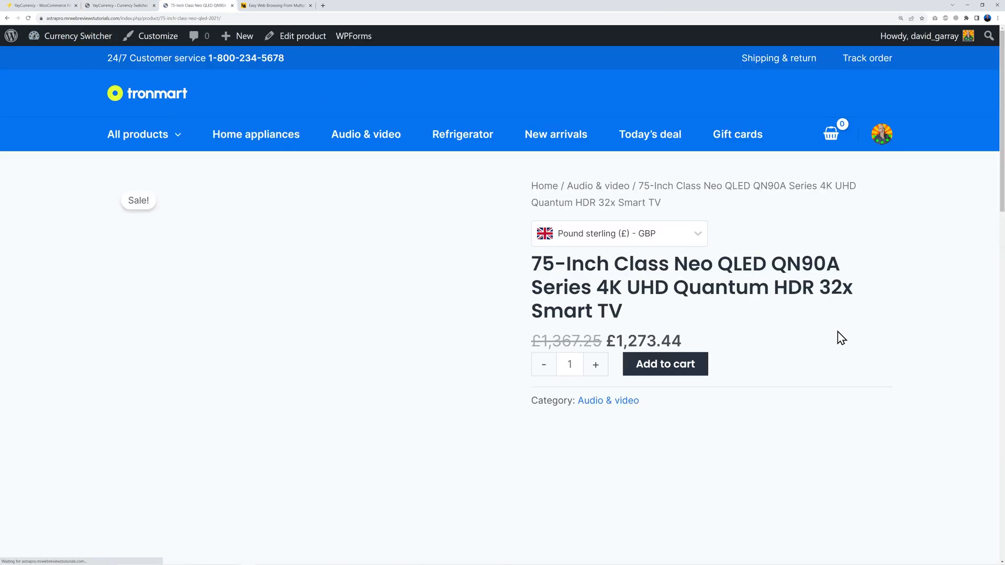
pyautogui.click(700, 244)
pyautogui.click(700, 242)
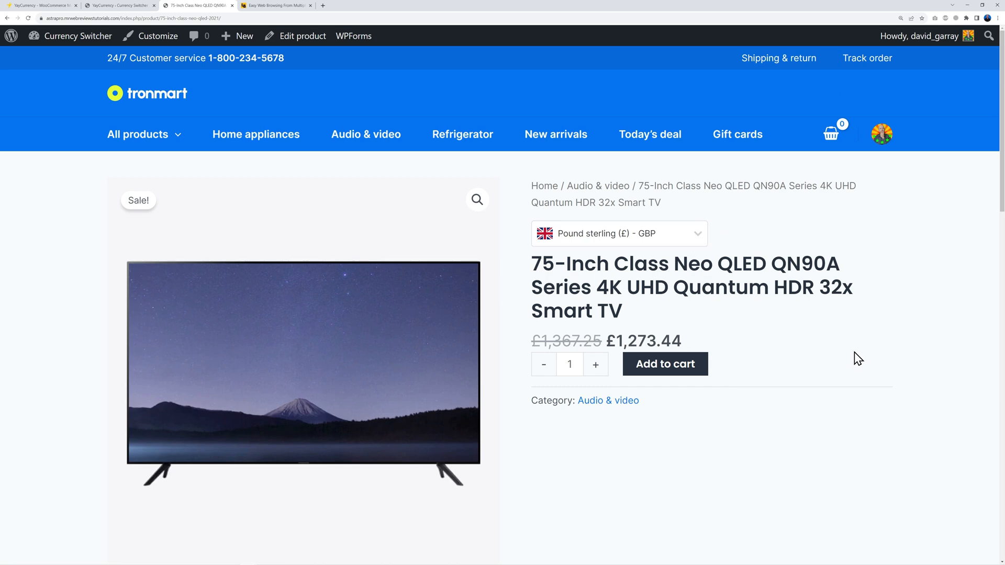
# - Set the switcher location on single product pages back to after the short description
pyautogui.click(125, 6)
pyautogui.click(334, 186)
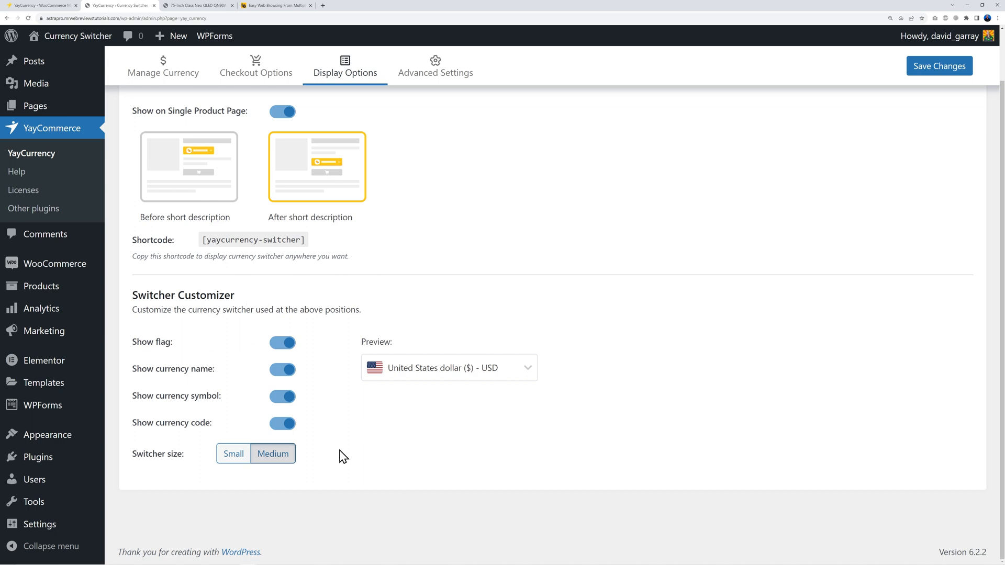
# - Hide the flag, currency name, currency symbol and currency code in the switcher customizer
pyautogui.click(283, 343)
pyautogui.click(283, 369)
pyautogui.click(286, 397)
pyautogui.click(288, 424)
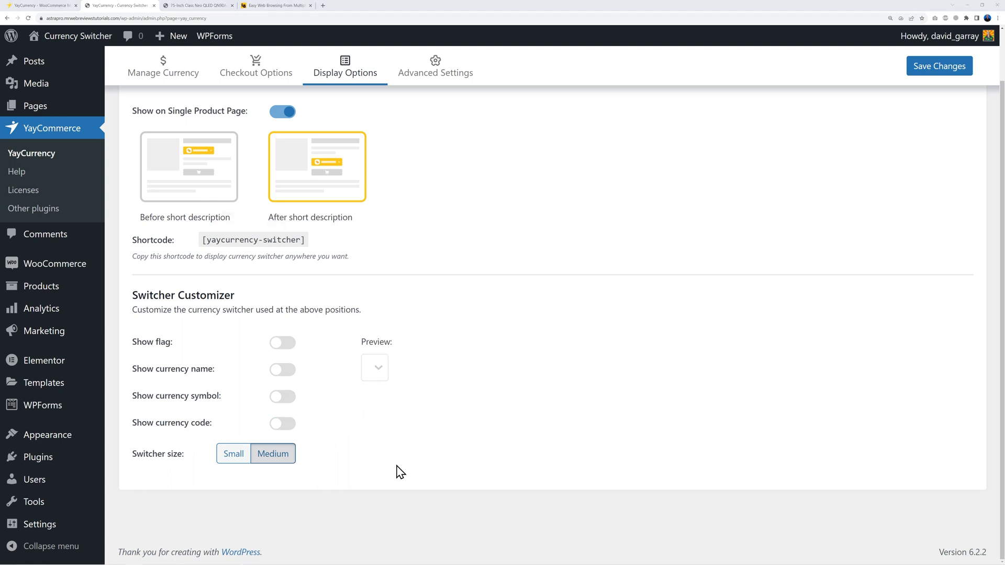
# - Show the flag again in the switcher and try it with the currency name, code and symbol one at a time
pyautogui.click(284, 345)
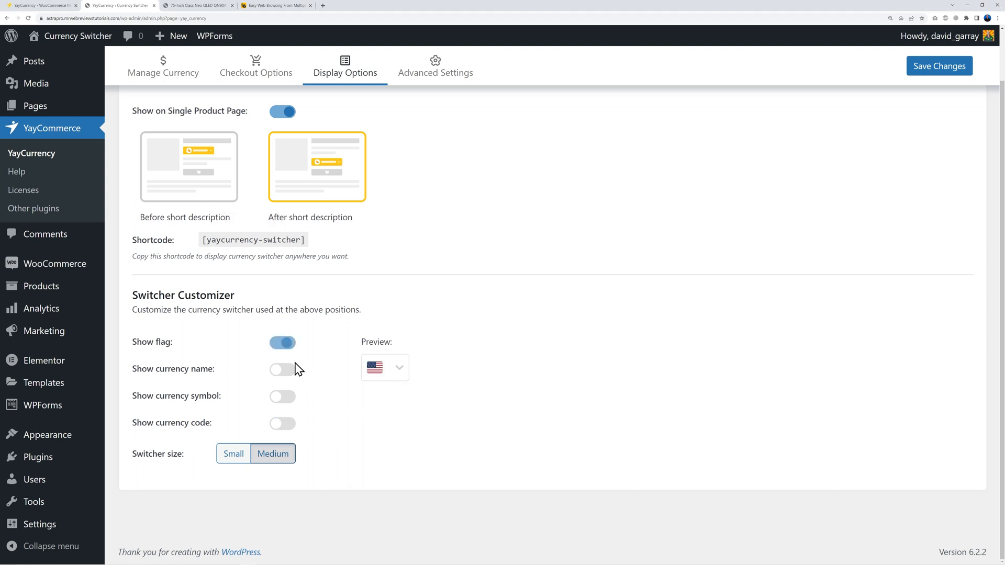
pyautogui.click(283, 373)
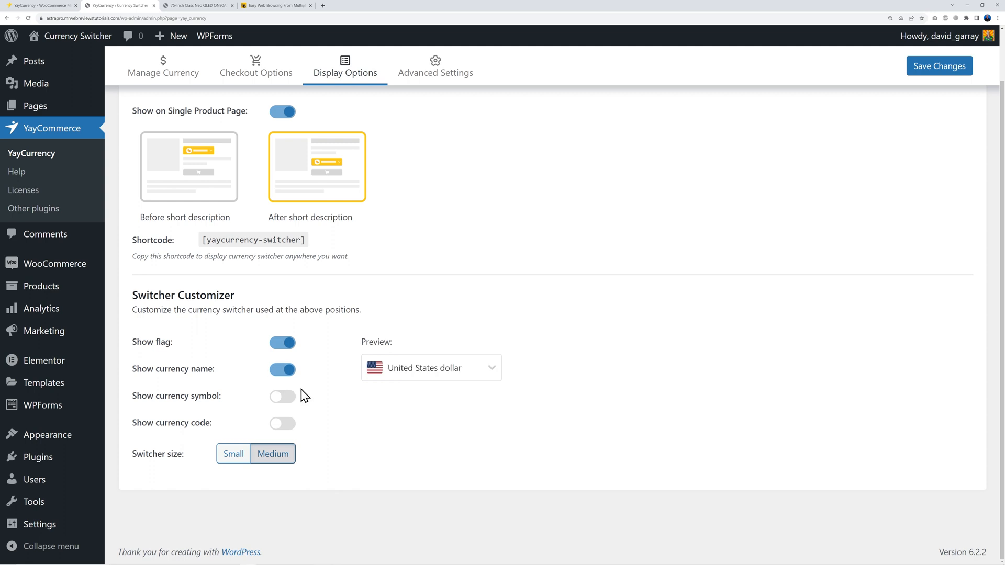
pyautogui.click(281, 373)
pyautogui.click(282, 431)
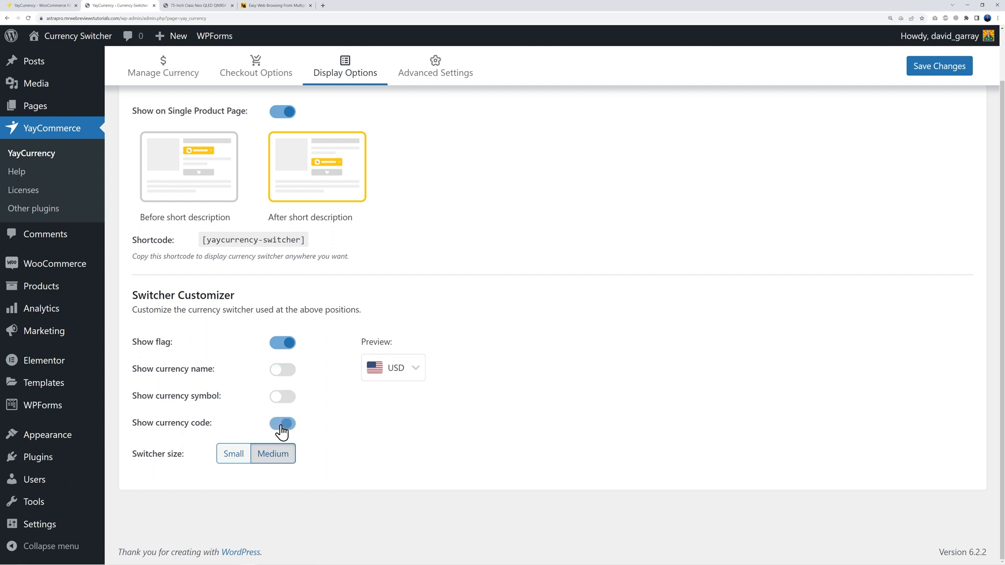
pyautogui.click(283, 431)
pyautogui.click(286, 403)
pyautogui.click(286, 404)
# - Show the currency name, symbol and code again, and preview the small switcher size before setting it back to Medium
pyautogui.click(281, 373)
pyautogui.click(282, 399)
pyautogui.click(283, 424)
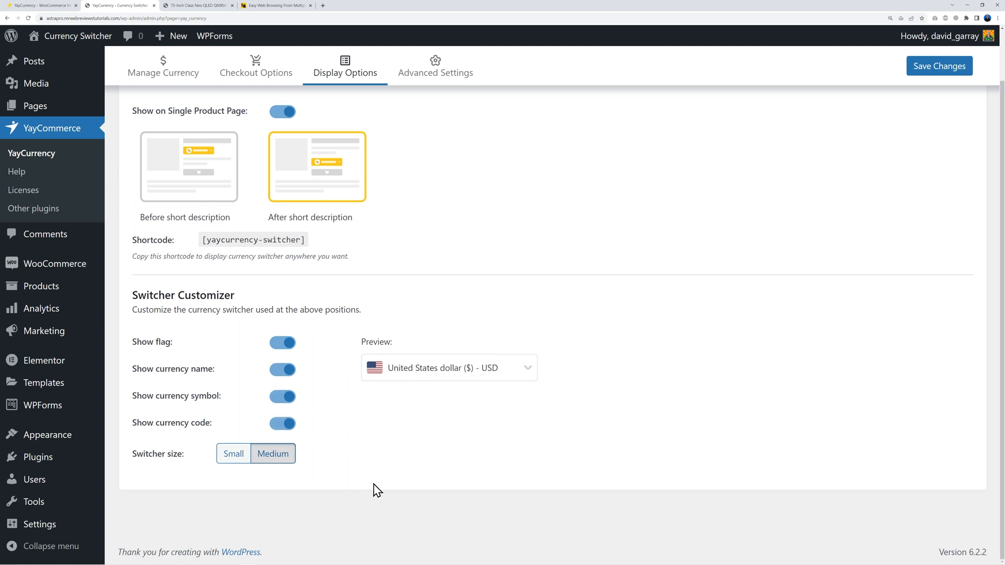
pyautogui.click(231, 457)
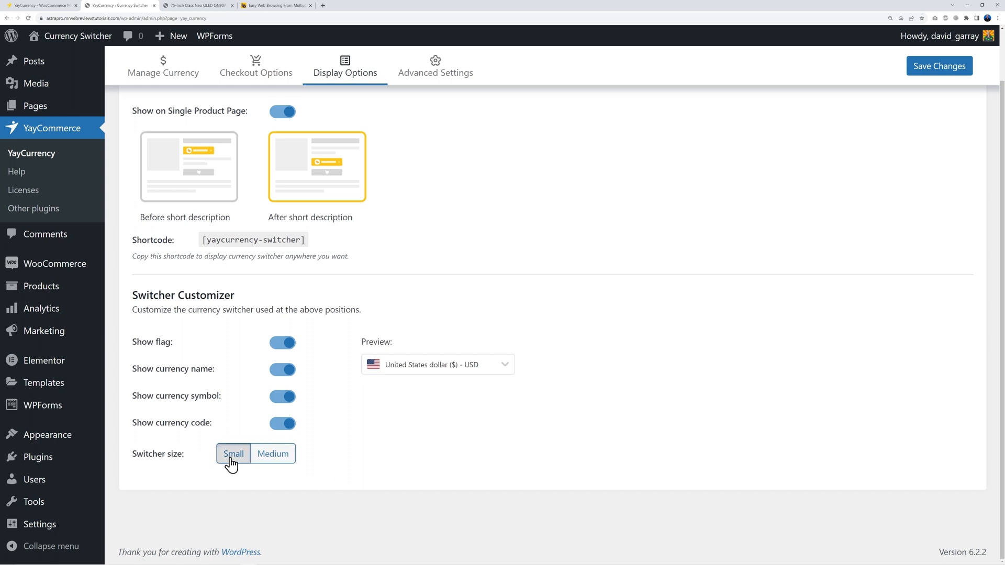
pyautogui.click(269, 459)
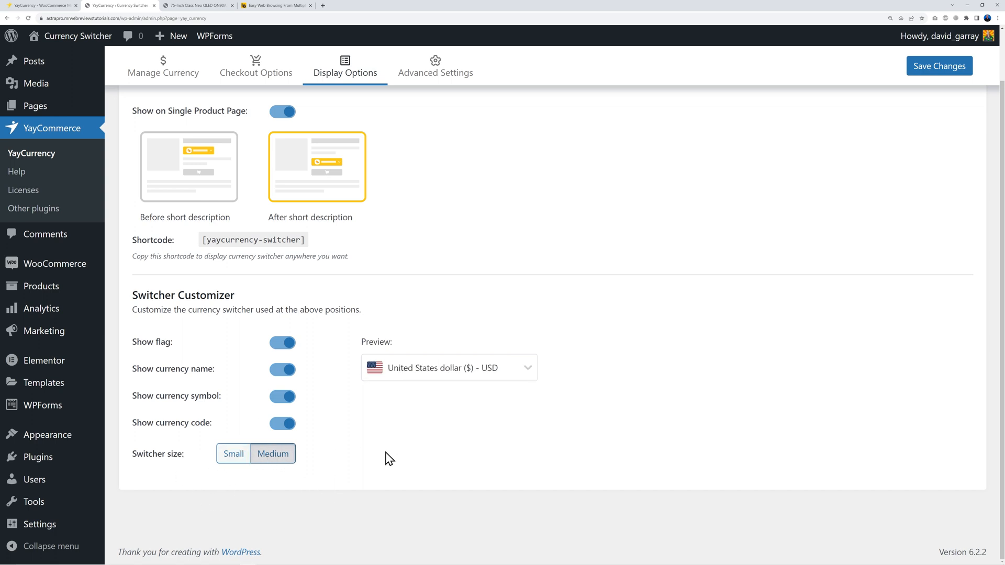
# - Enable checkout in different currencies in the checkout options
pyautogui.scroll(2, 386, 458)
pyautogui.click(269, 74)
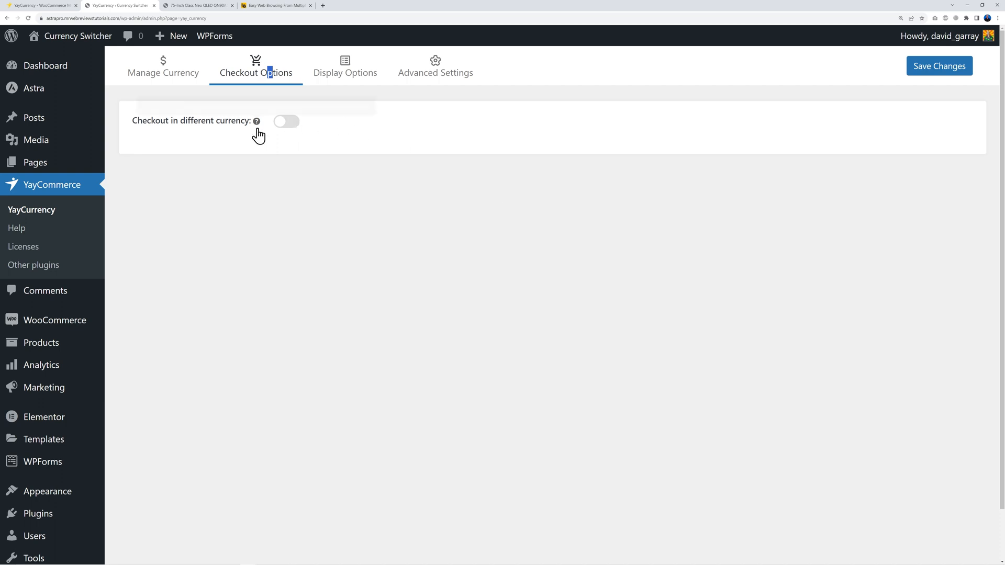
pyautogui.moveTo(256, 125)
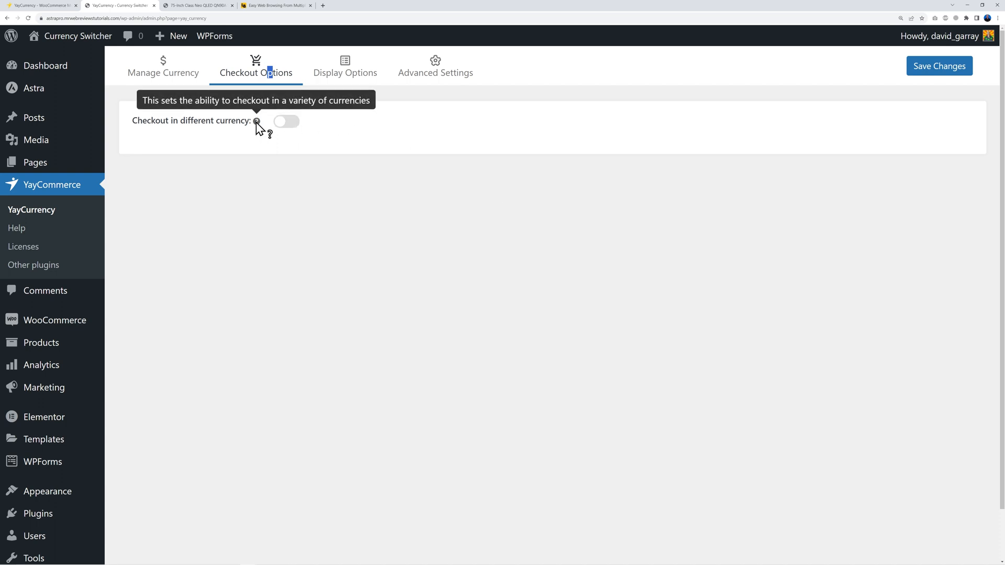
pyautogui.click(284, 123)
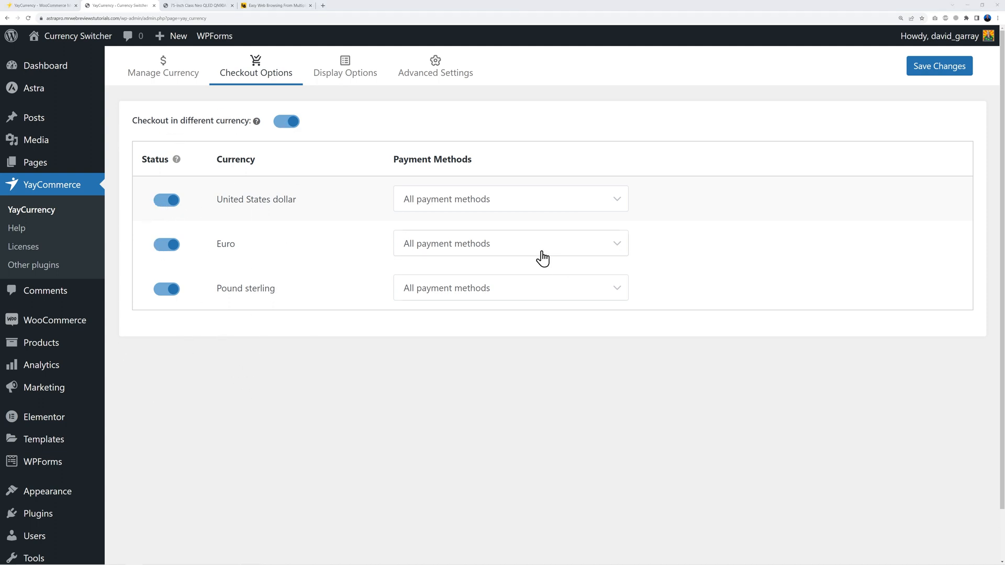
# - Look through the payment methods available for Euro, keeping all payment methods selected
pyautogui.click(519, 250)
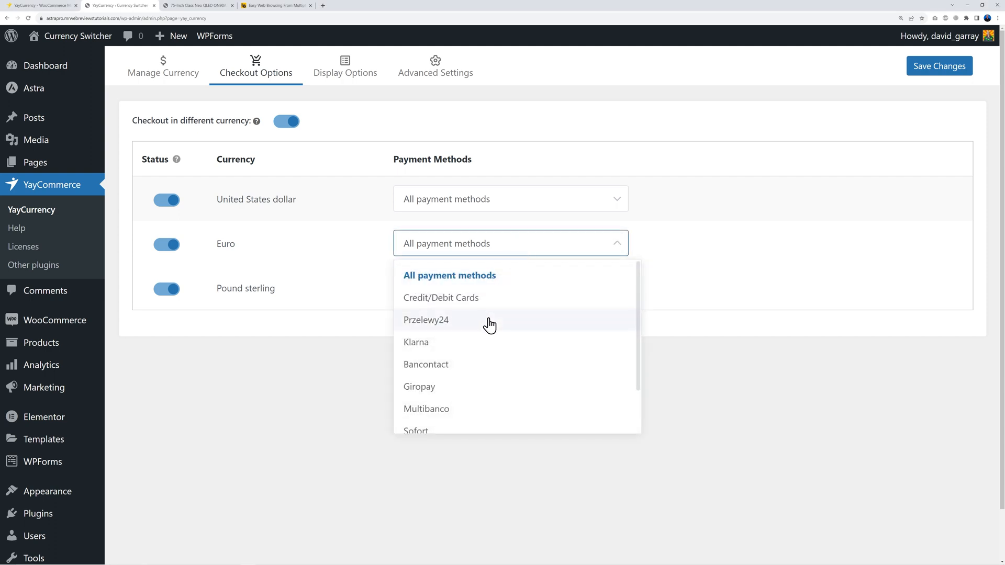
pyautogui.scroll(-2, 477, 381)
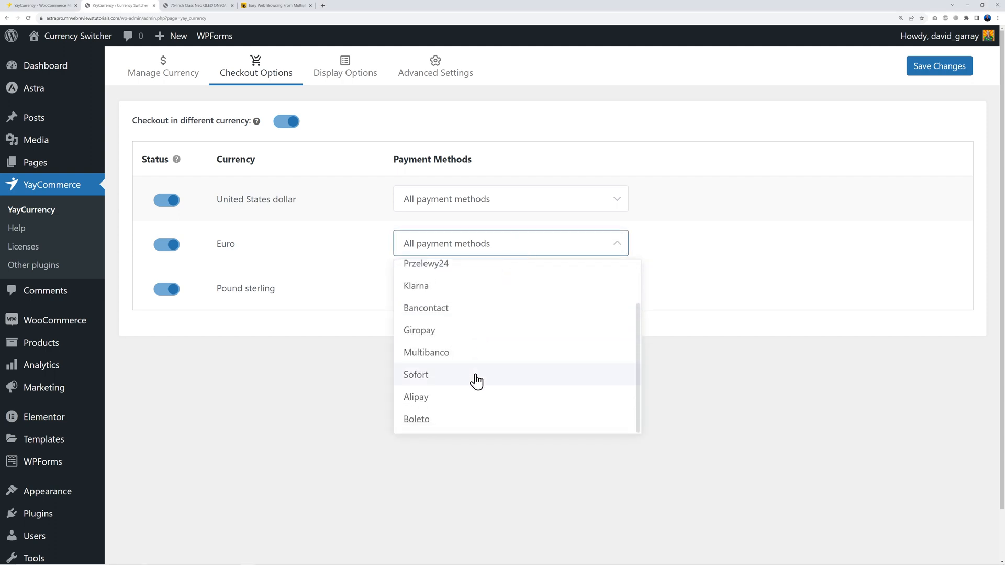
pyautogui.click(321, 381)
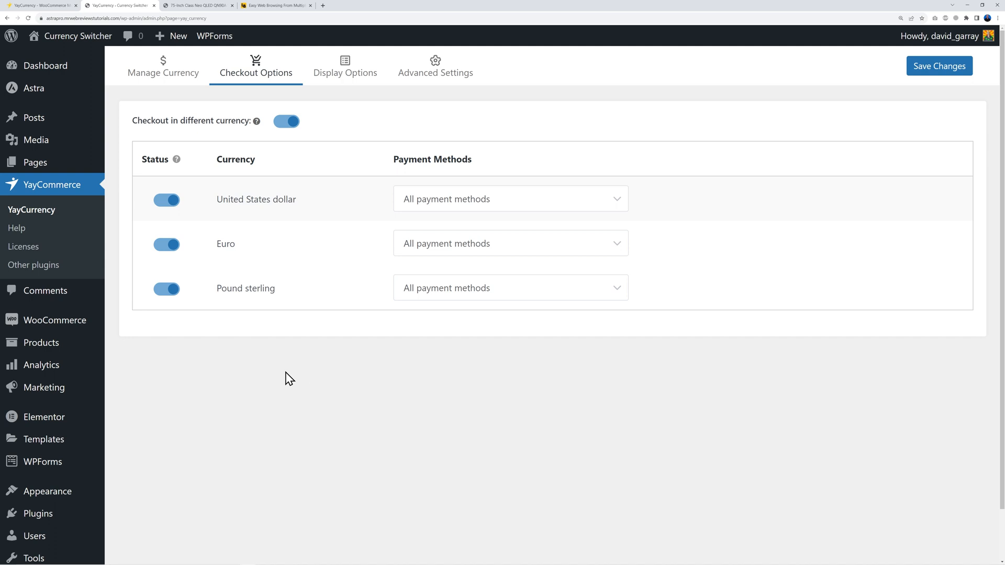
# - Open the store's Analytics overview and view the currencies its reports can be filtered by
pyautogui.click(53, 372)
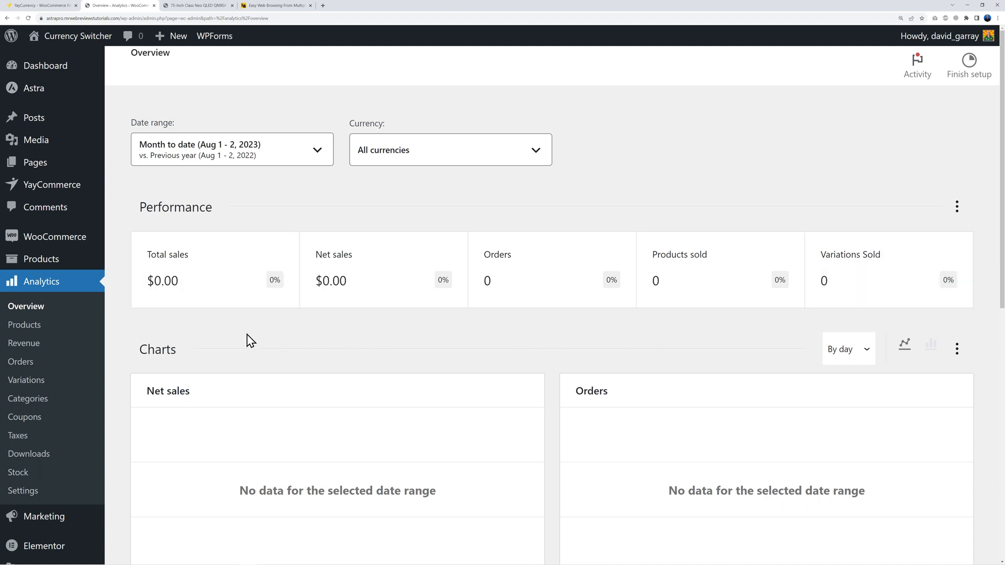
pyautogui.click(535, 159)
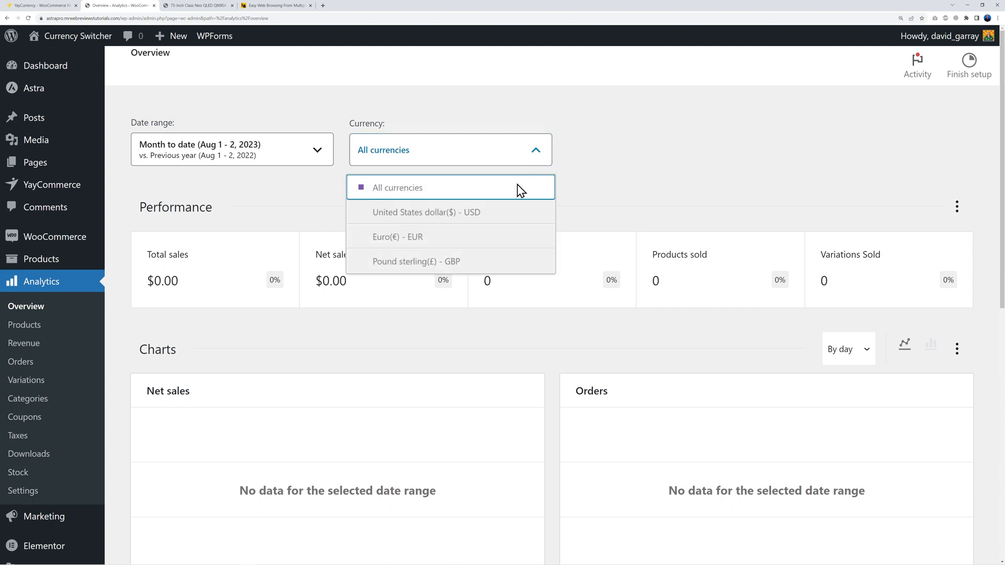